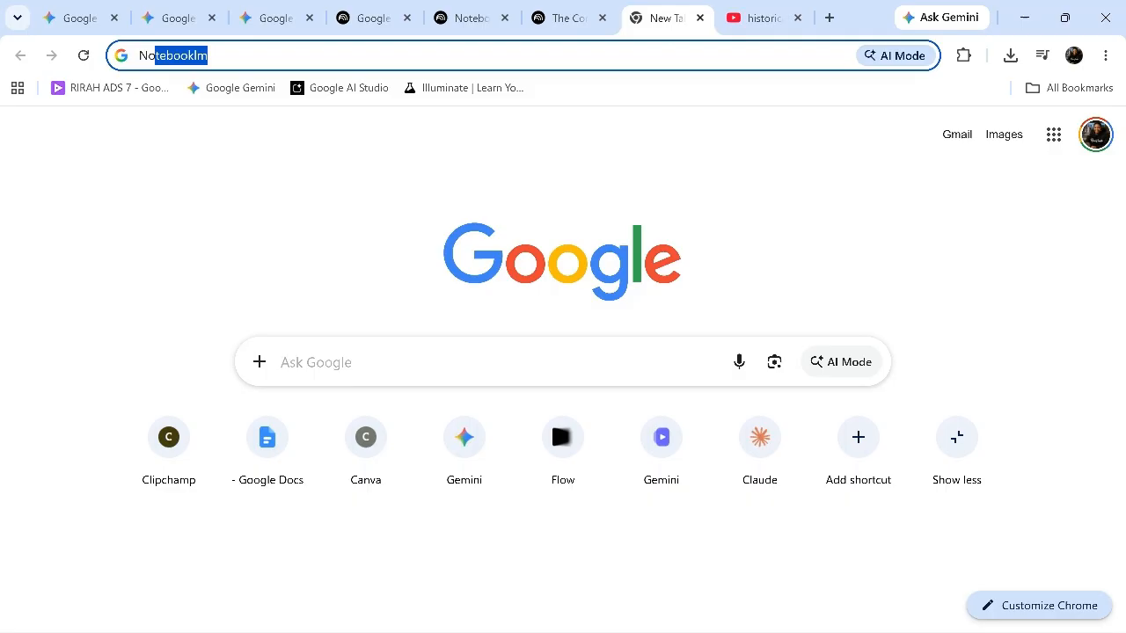
- Open NotebookLM's overview page and launch the app from it with Try NotebookLM
left_click(467, 18)
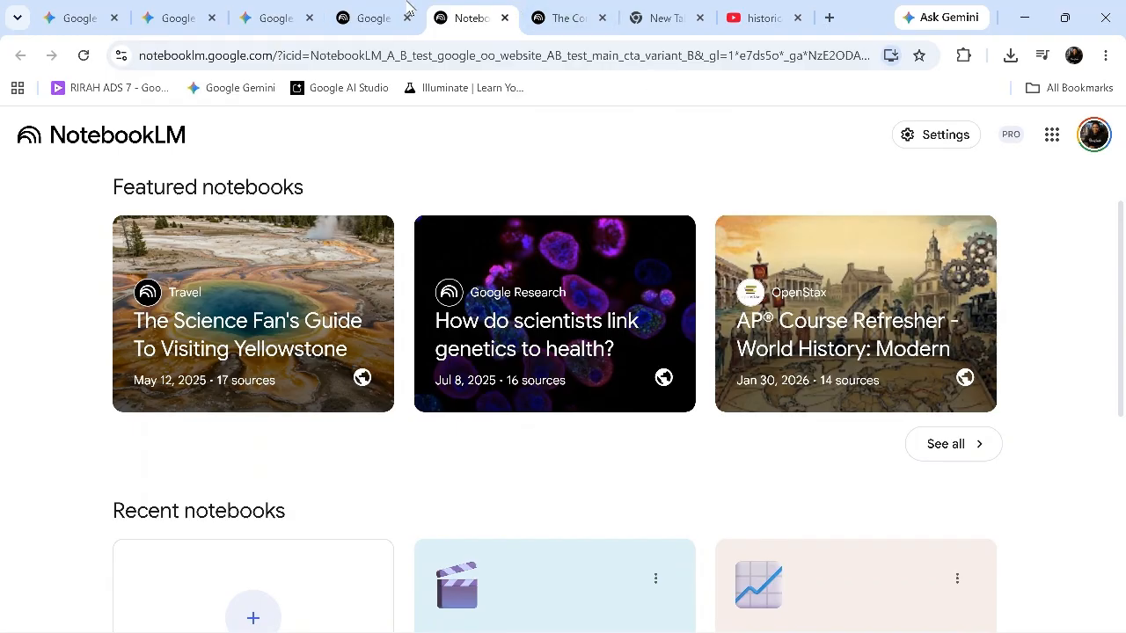
left_click(348, 13)
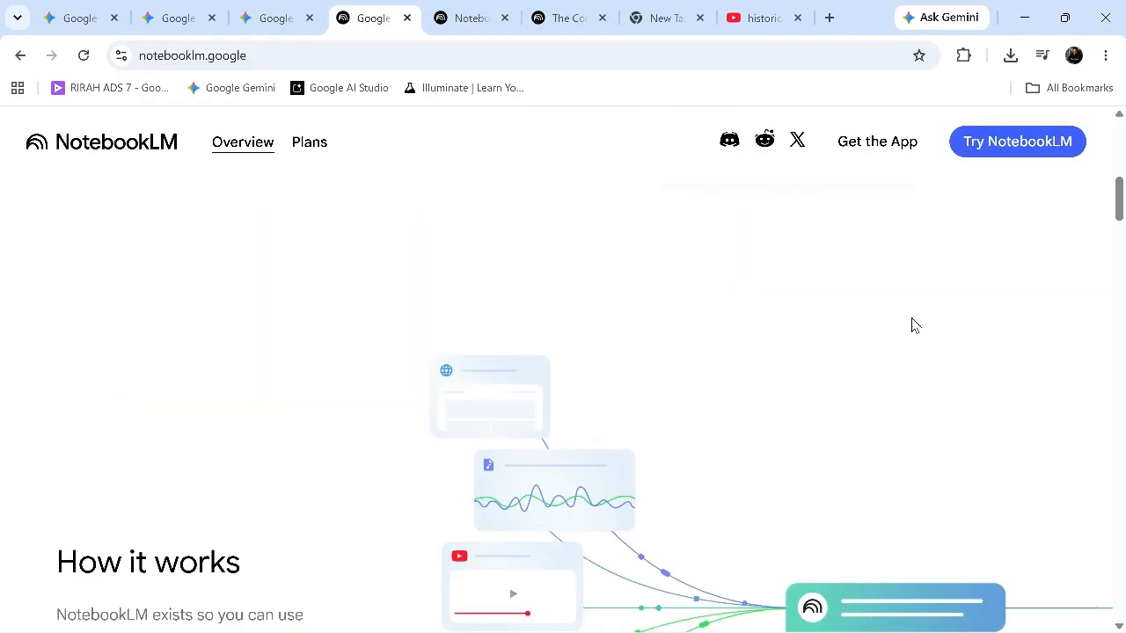
scroll(679, 458, "down", 3)
scroll(972, 425, "up", 10)
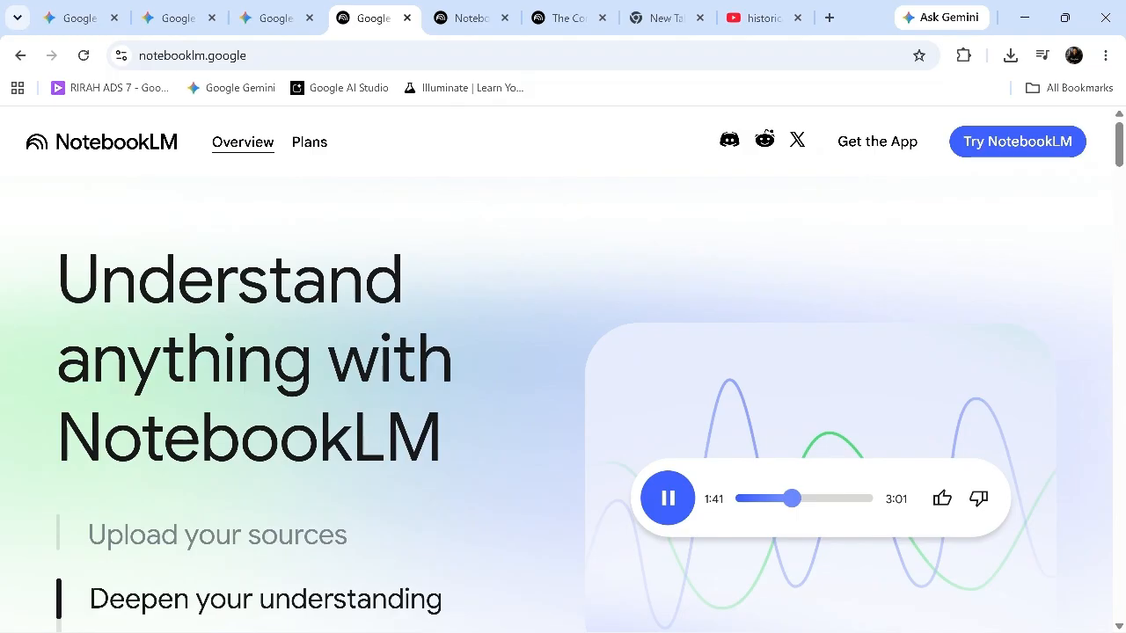
left_click(1008, 163)
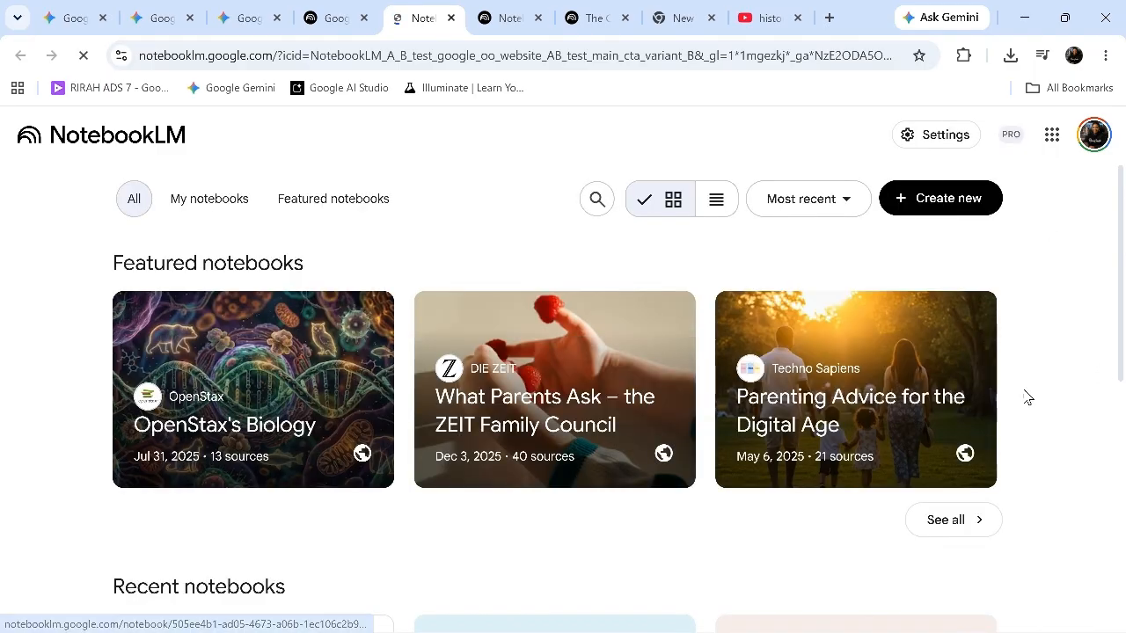
- Look through the recent notebooks on the NotebookLM home page and create a new notebook
scroll(1123, 266, "down", 5)
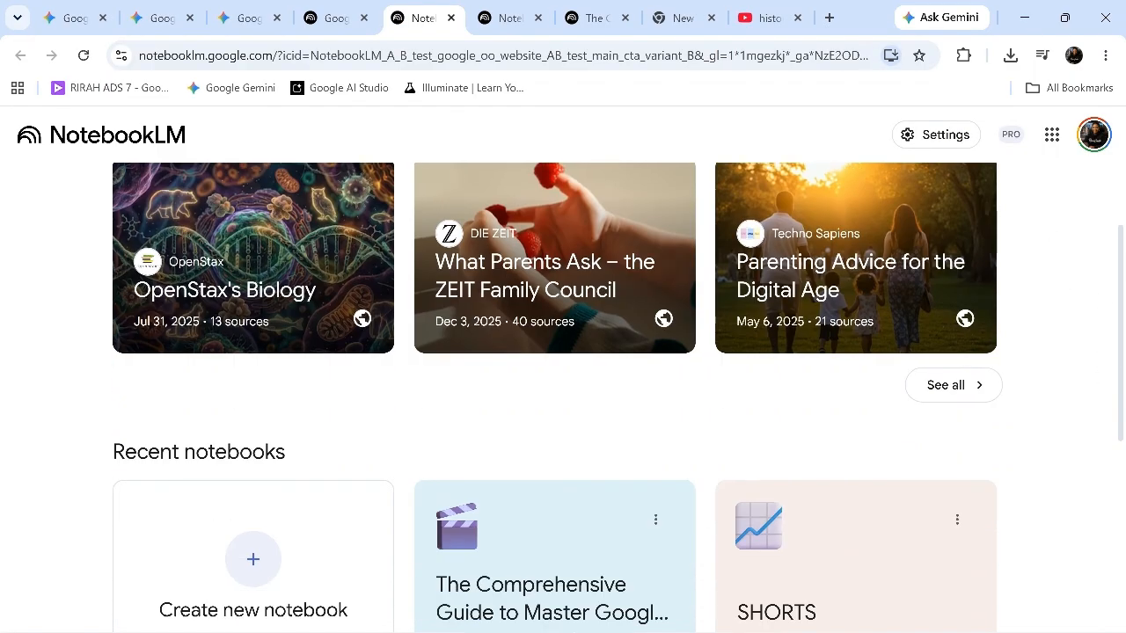
scroll(1123, 523, "down", 1)
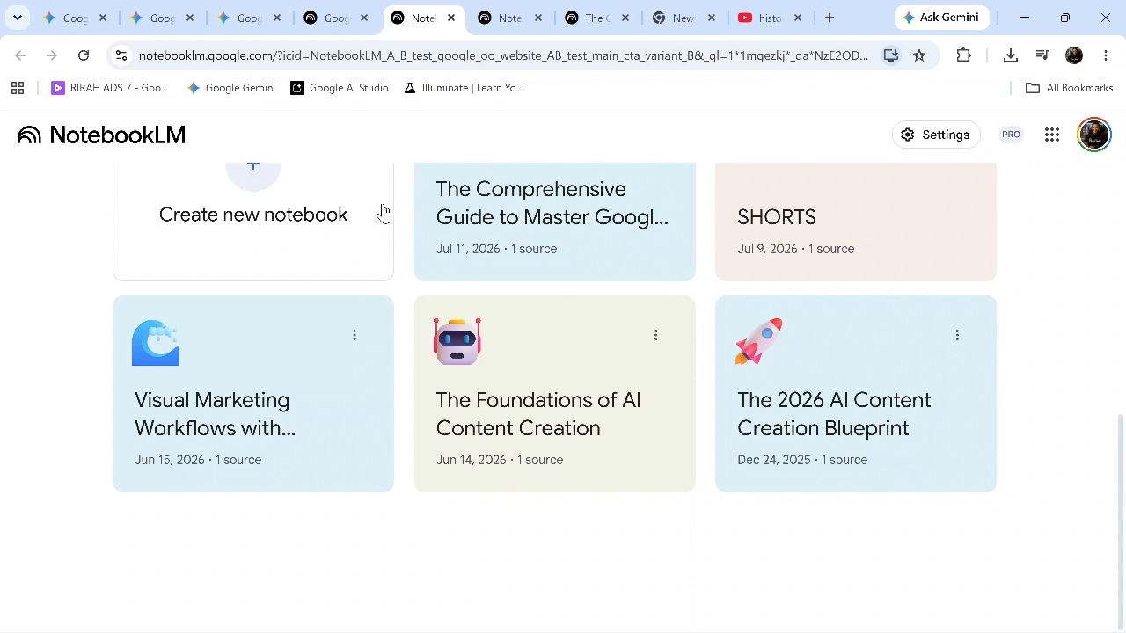
scroll(610, 164, "up", 3)
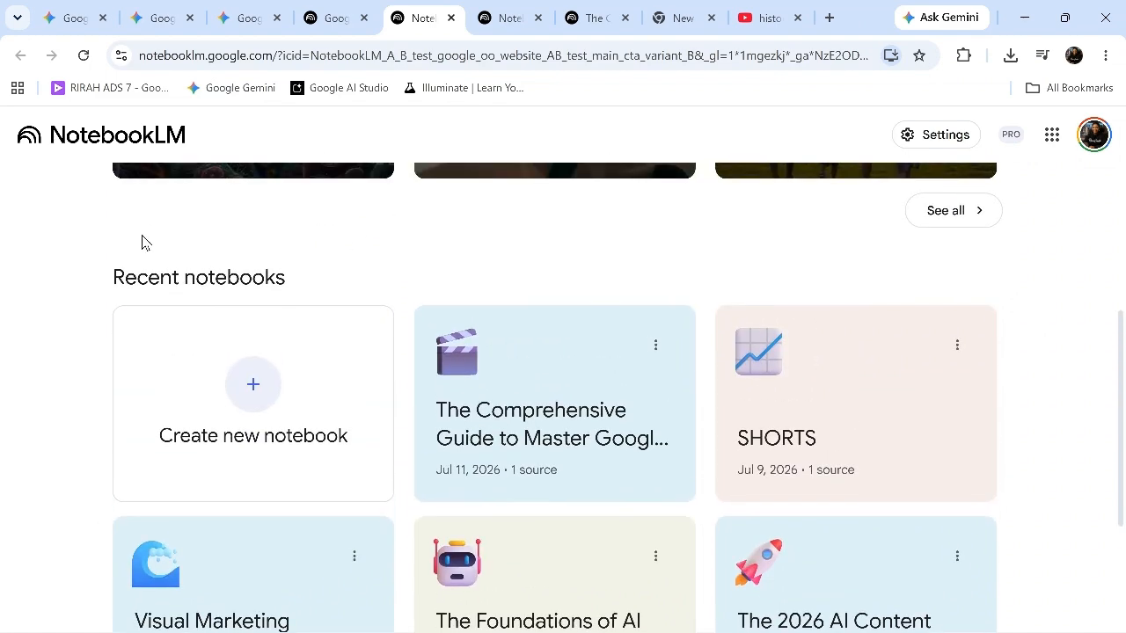
left_click(280, 398)
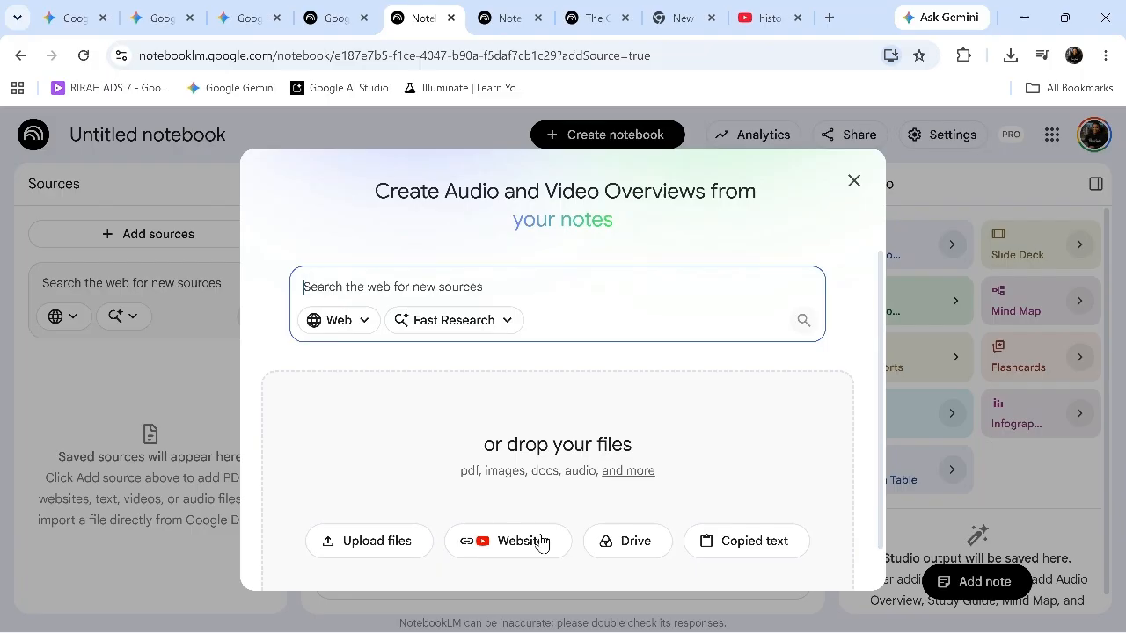
- On YouTube, copy the share link of "The ENTIRE History of Human Civilizations" from the historical documentaries results
left_click(756, 12)
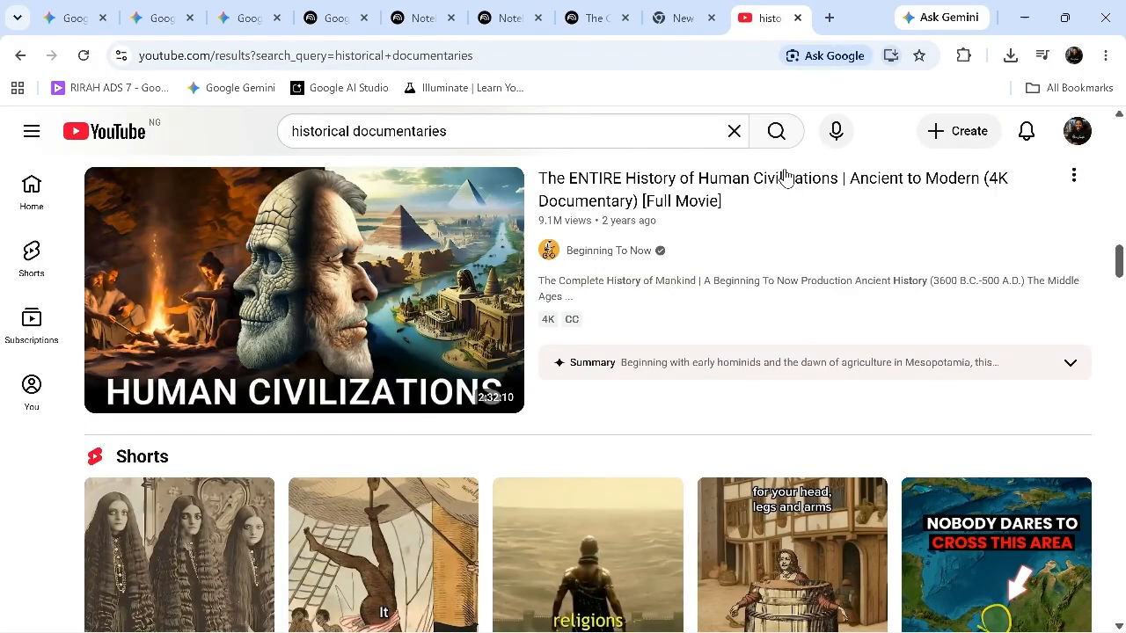
left_click(1074, 185)
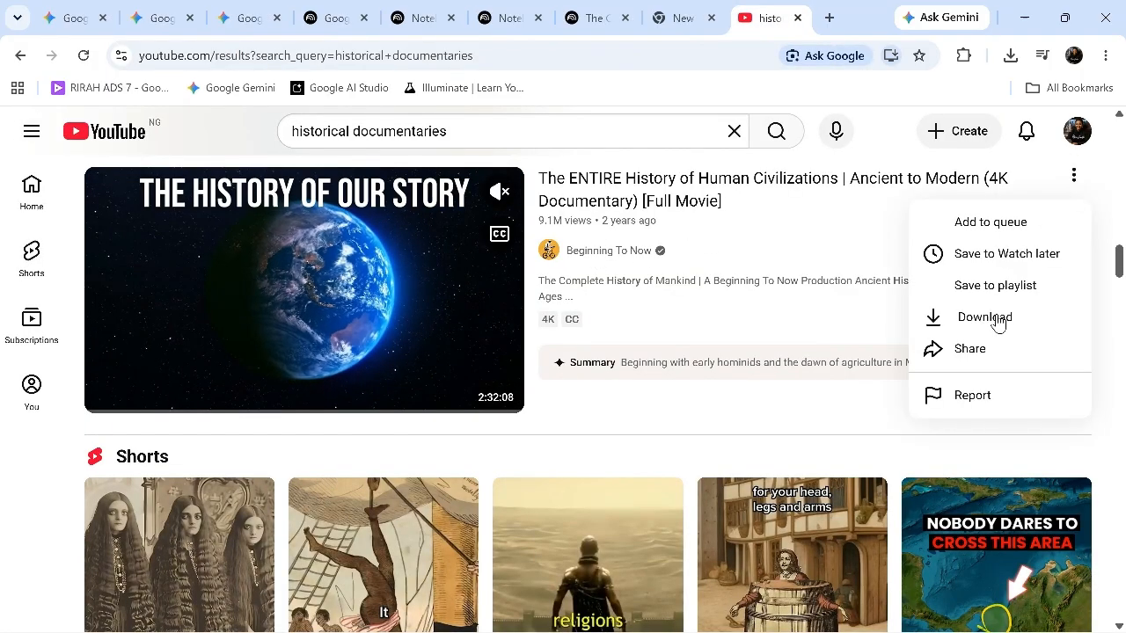
left_click(984, 352)
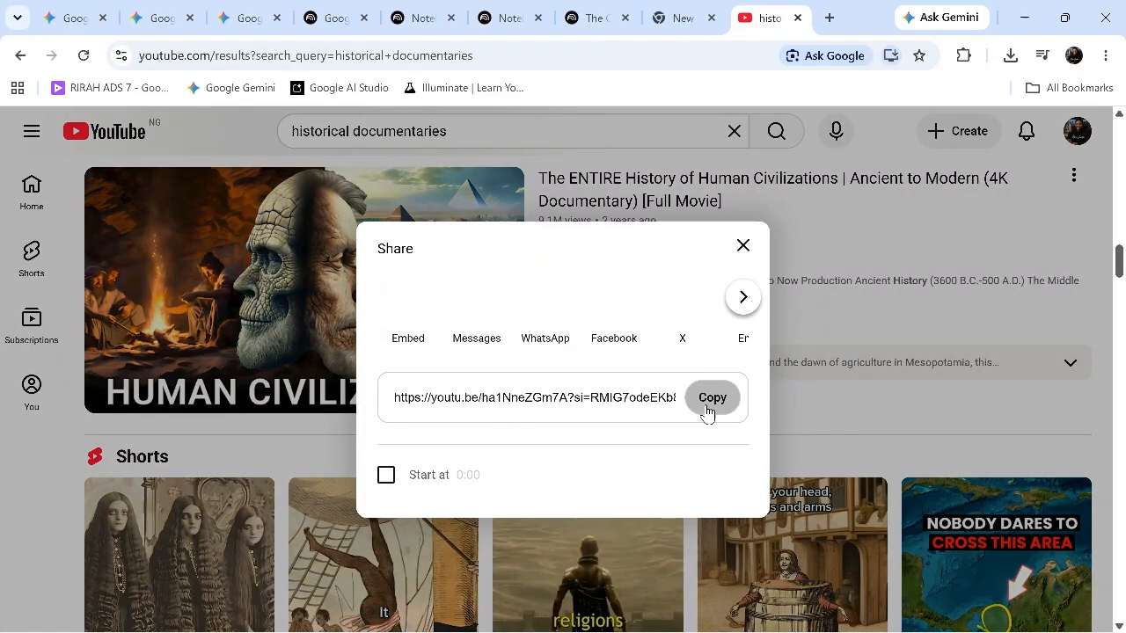
left_click(708, 405)
- Close the duplicate NotebookLM home tab and paste the copied YouTube link into the untitled notebook's web source search
left_click(592, 7)
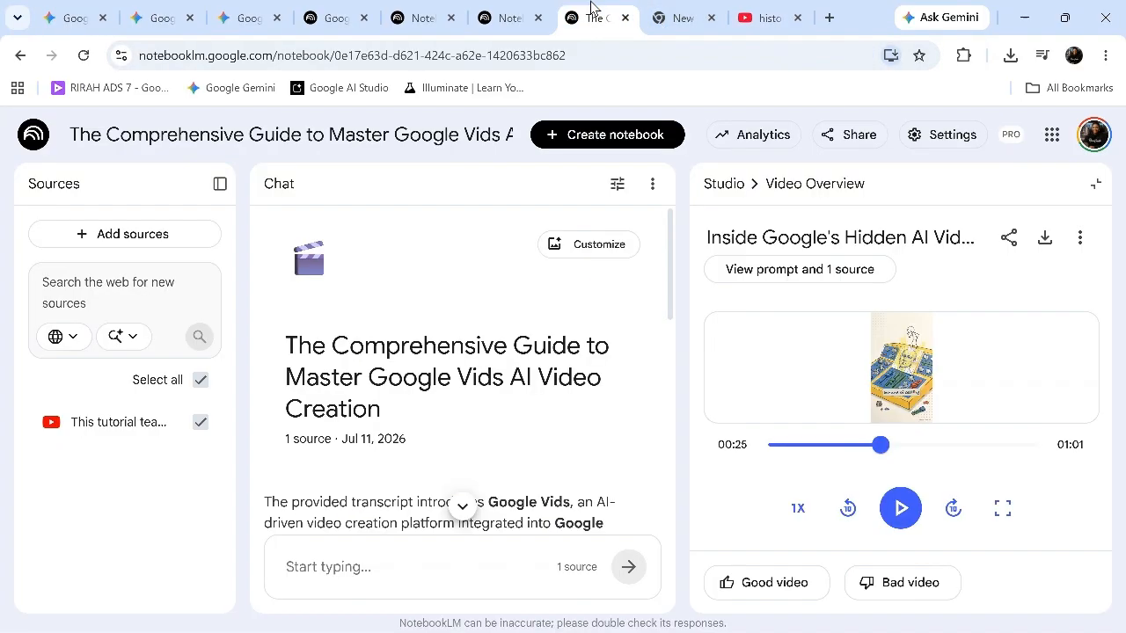
left_click(490, 7)
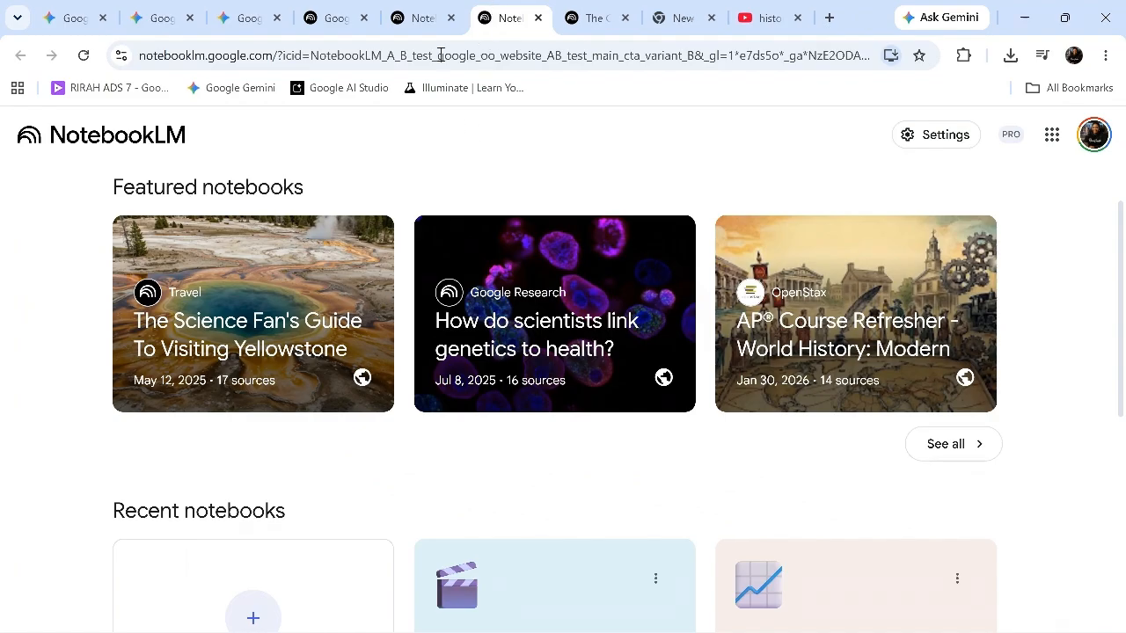
left_click(539, 18)
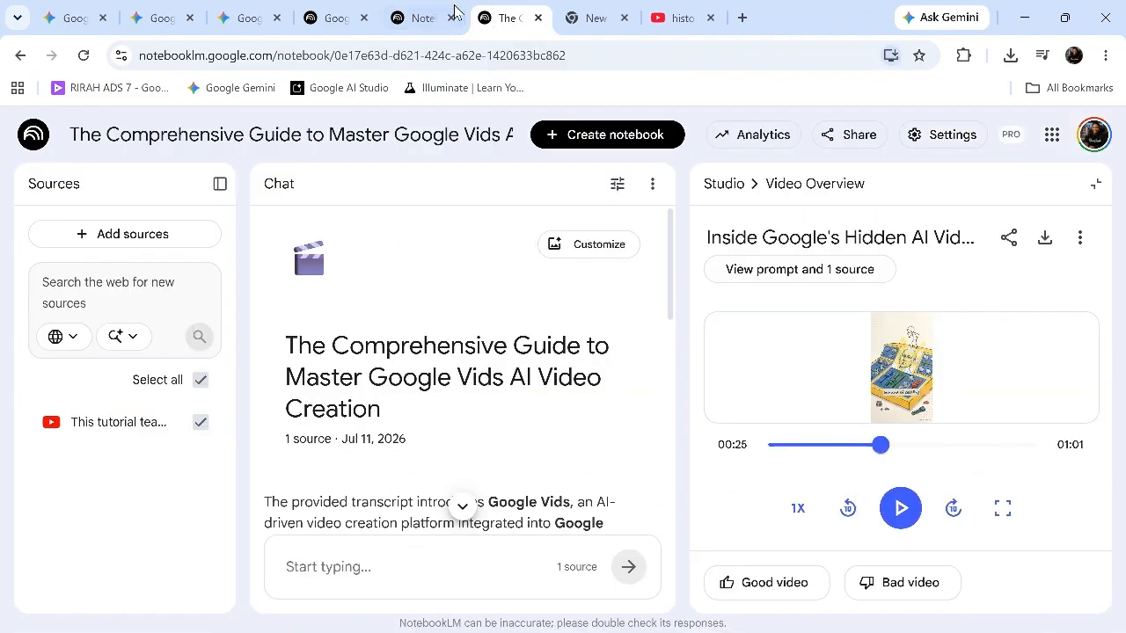
left_click(420, 20)
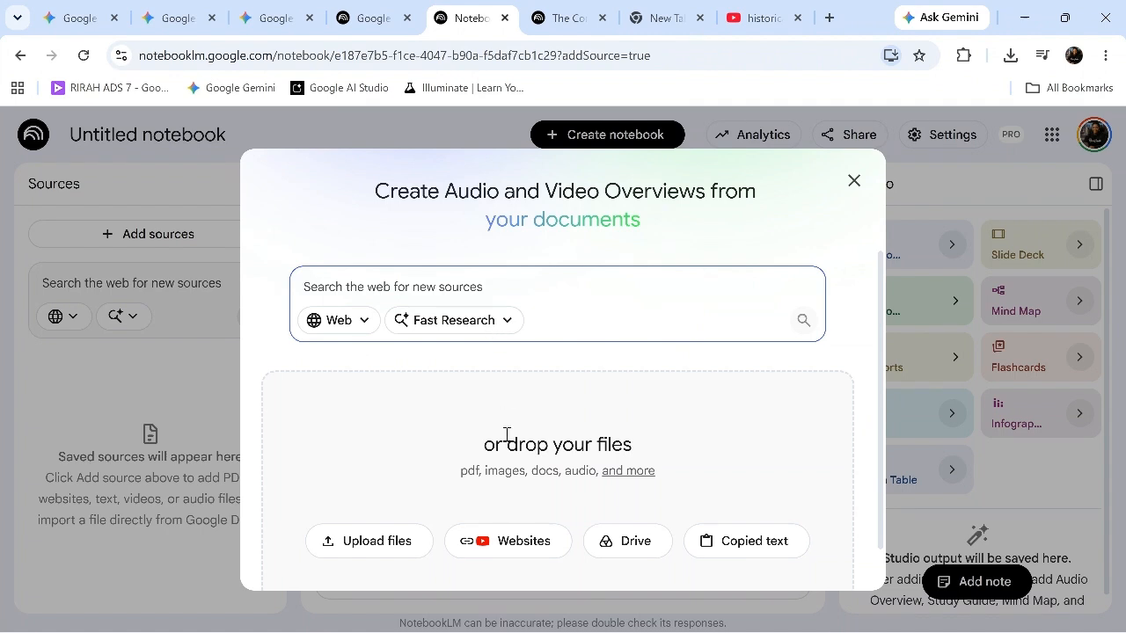
key("ctrl+v")
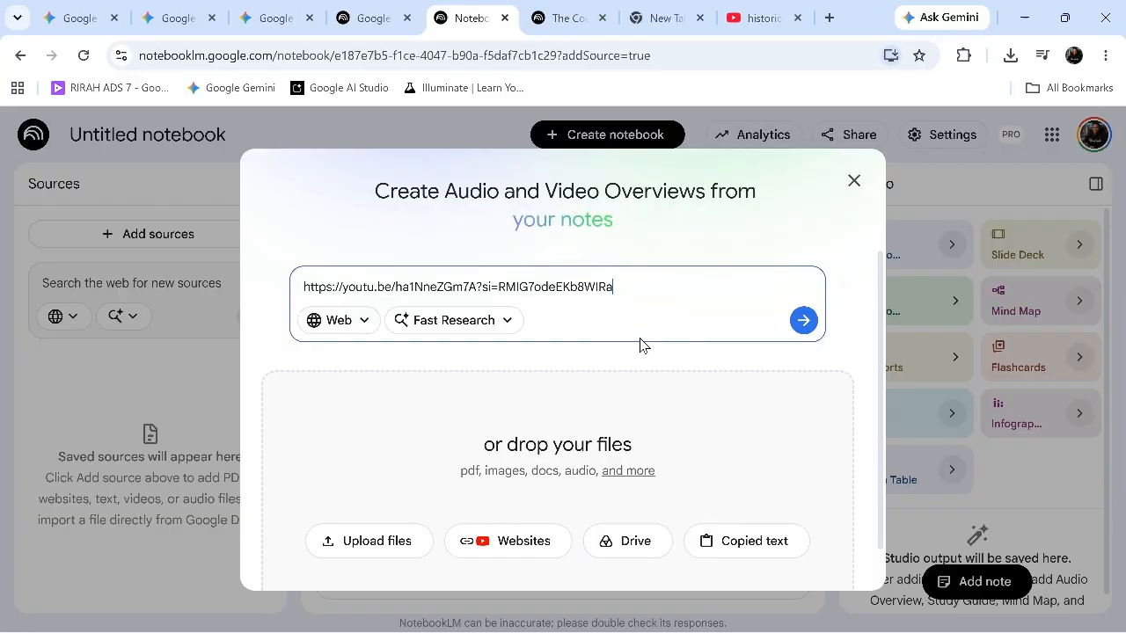
- Examine the existing Google Vids notebook and the tutorial video behind it on the Rirah Creates YouTube channel
left_click(549, 13)
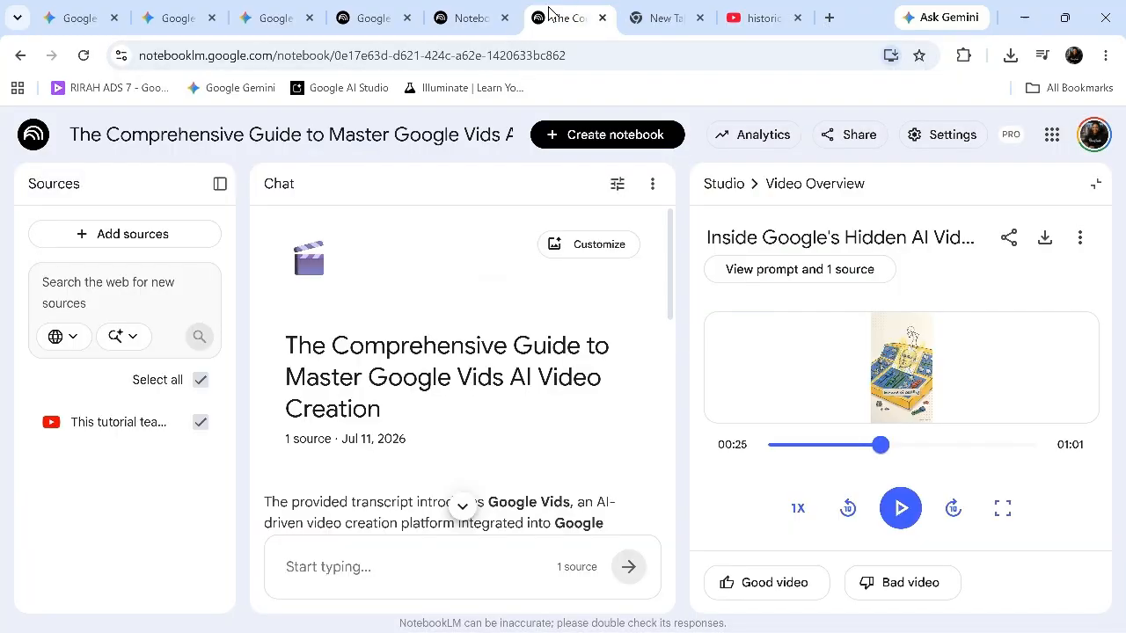
scroll(674, 326, "down", 1)
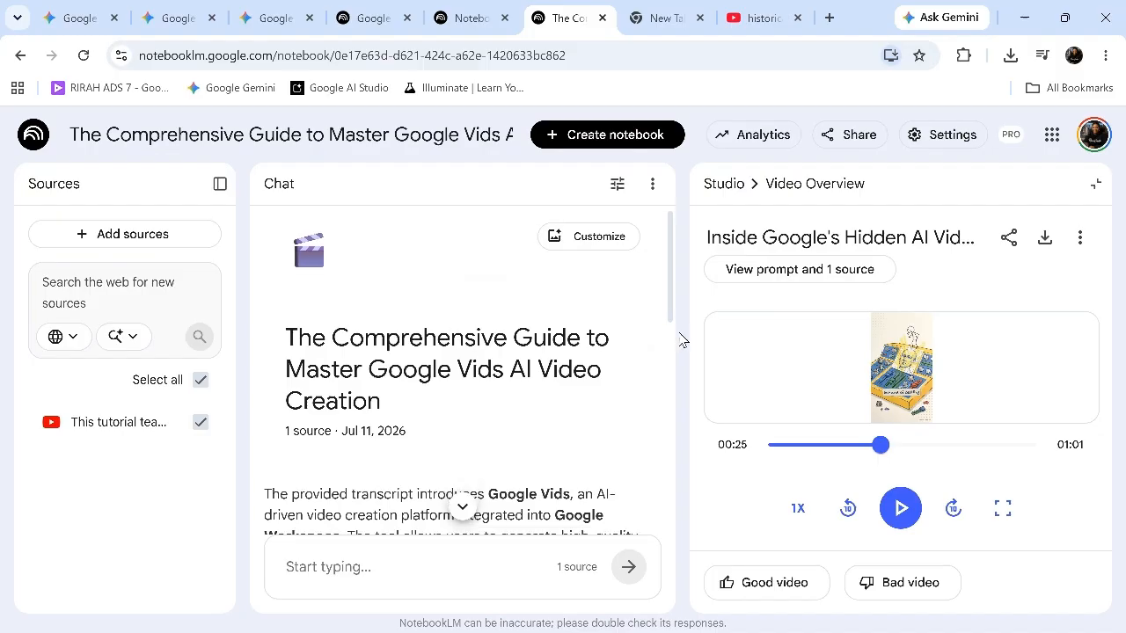
scroll(680, 340, "down", 2)
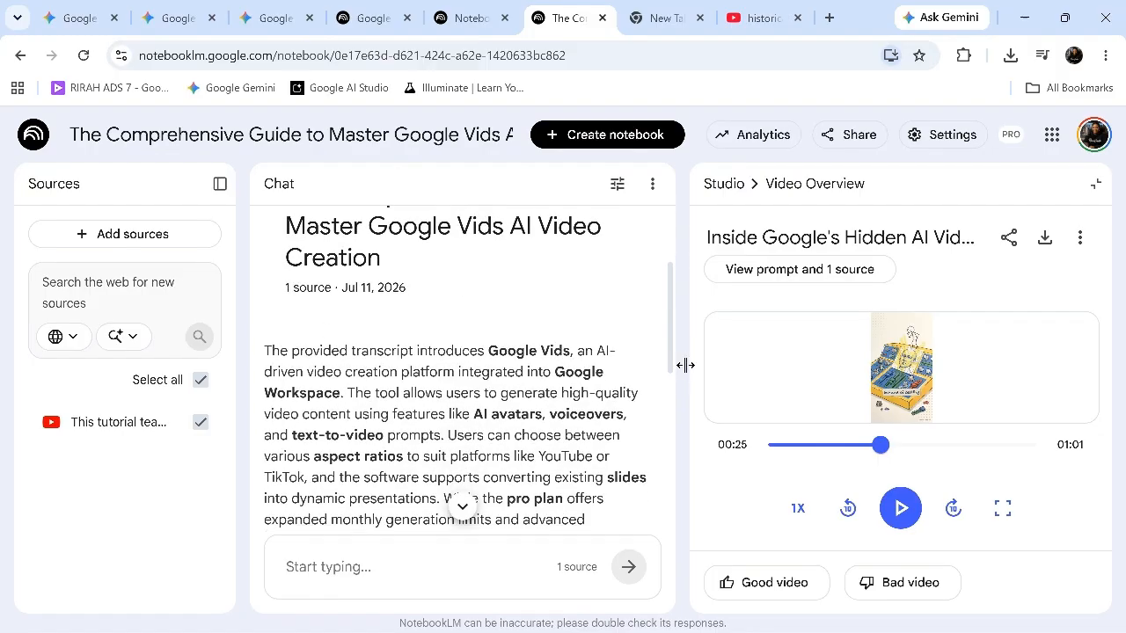
mouse_move(726, 625)
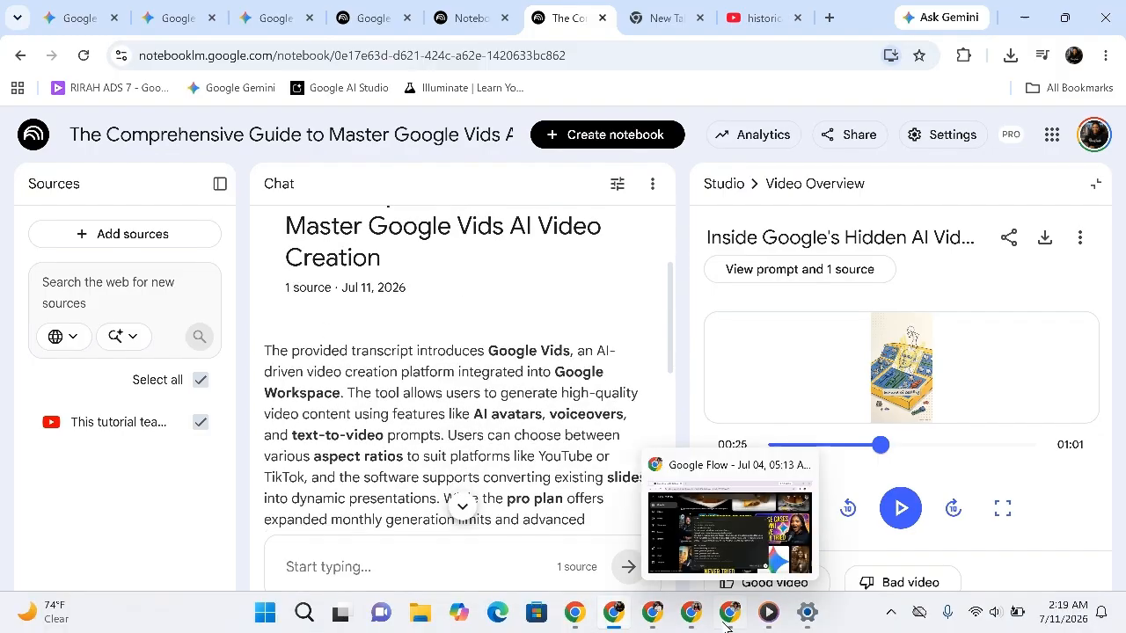
left_click(692, 614)
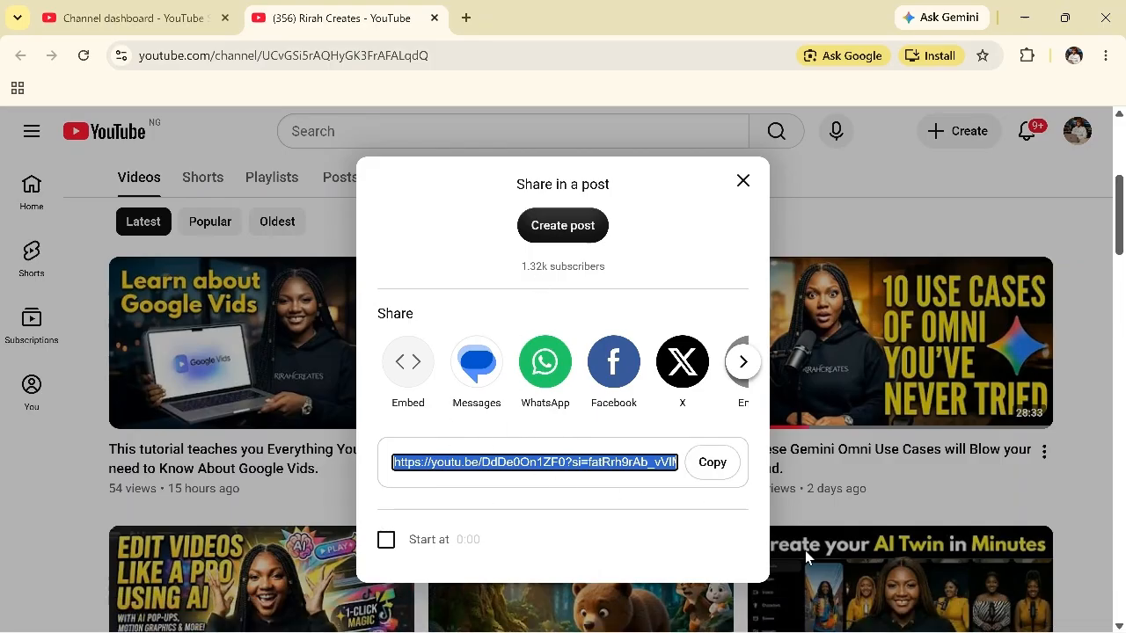
left_click(742, 185)
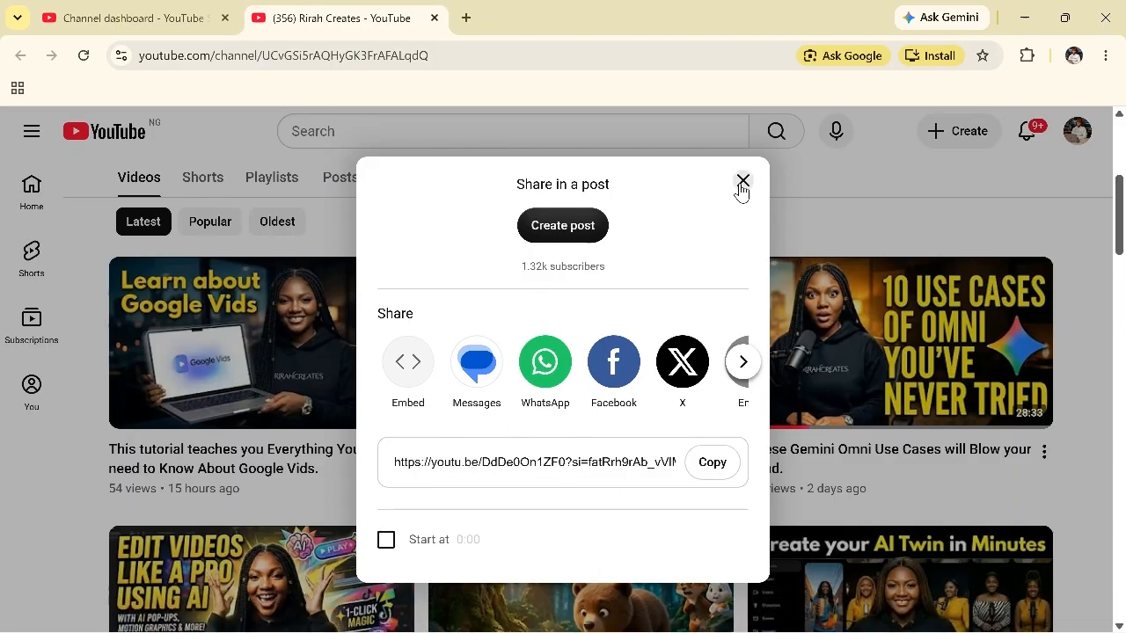
mouse_move(258, 409)
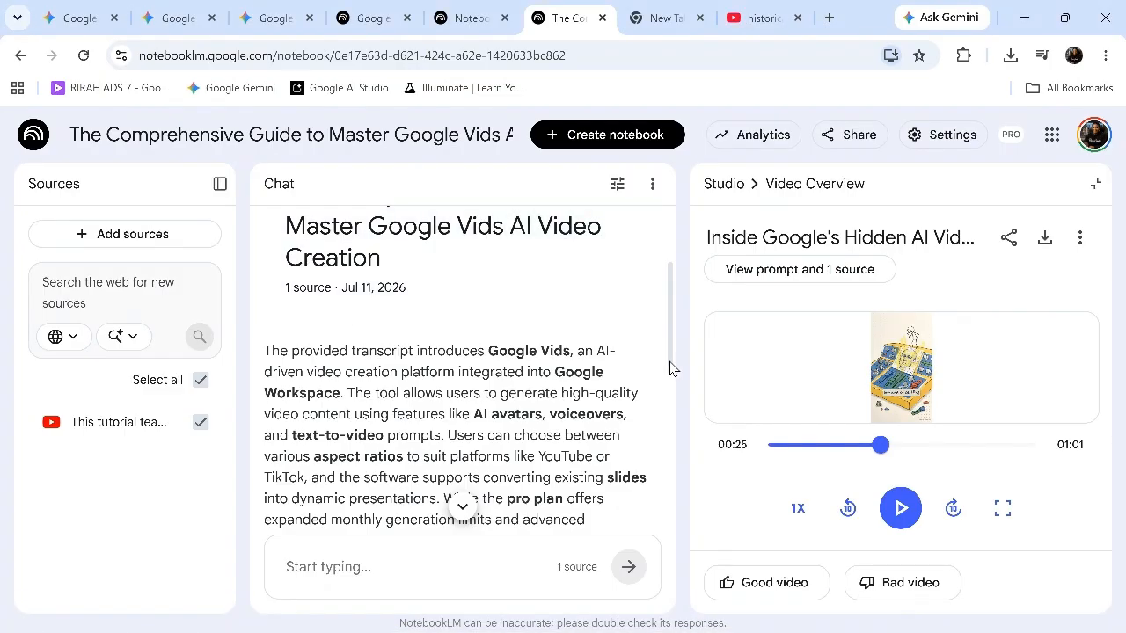
- Read the Google Vids notebook's chat summary from its title down to the suggested questions
left_click_drag(669, 367, 661, 312)
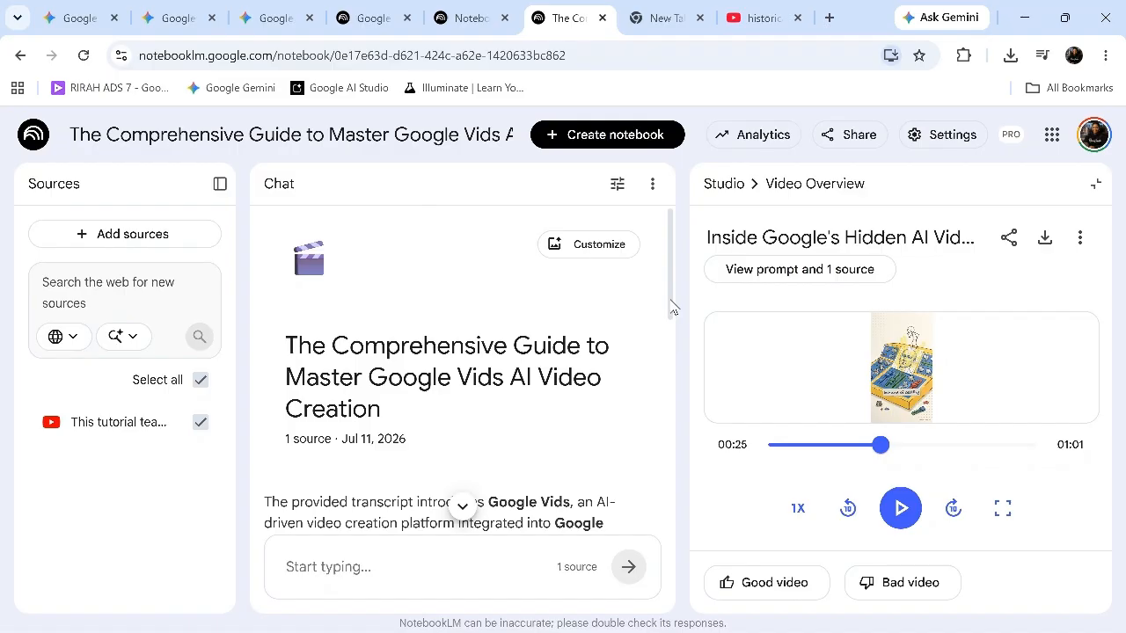
left_click_drag(673, 307, 701, 385)
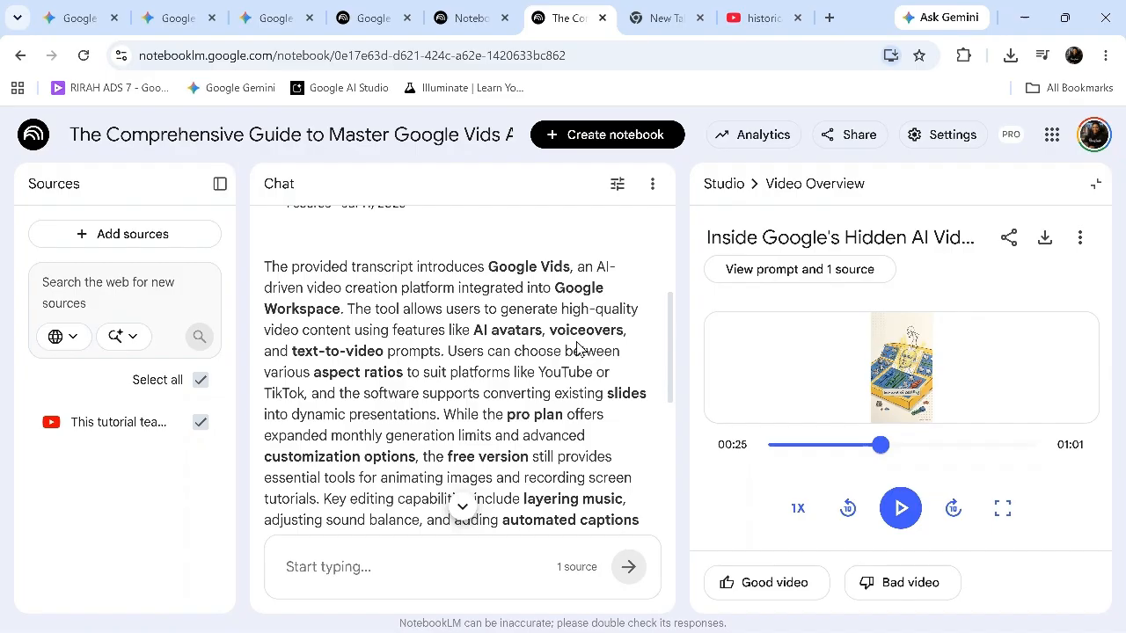
left_click_drag(671, 398, 674, 463)
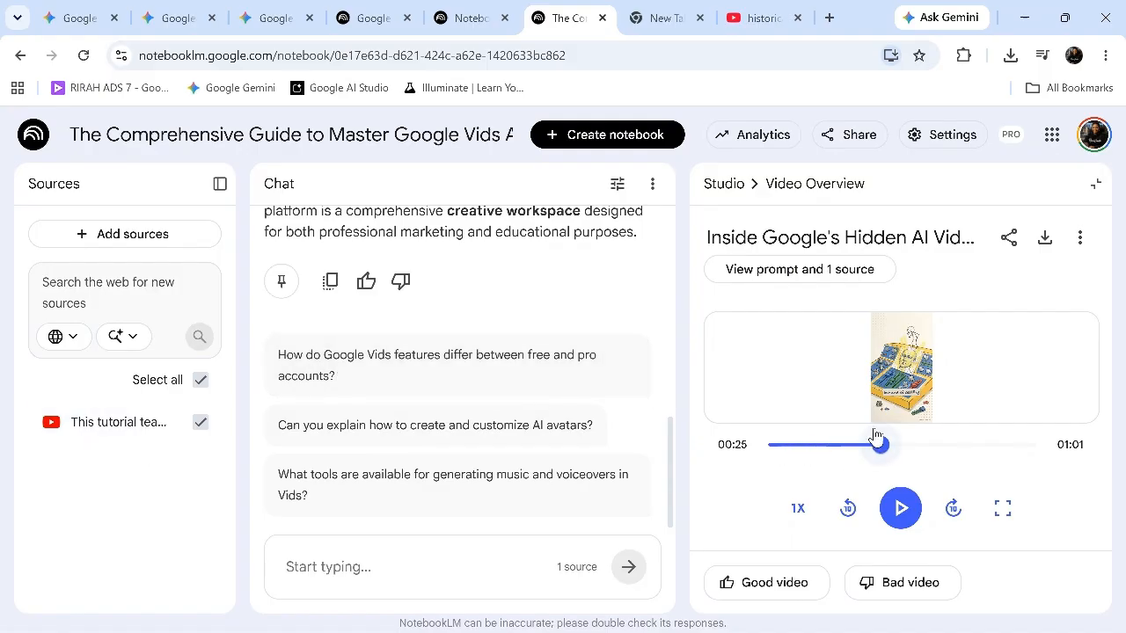
- Play the downloaded Inside_Google_s_Hidden video in Media Player, raise the system volume to 46 and mute the sound
left_click(1011, 55)
left_click(915, 127)
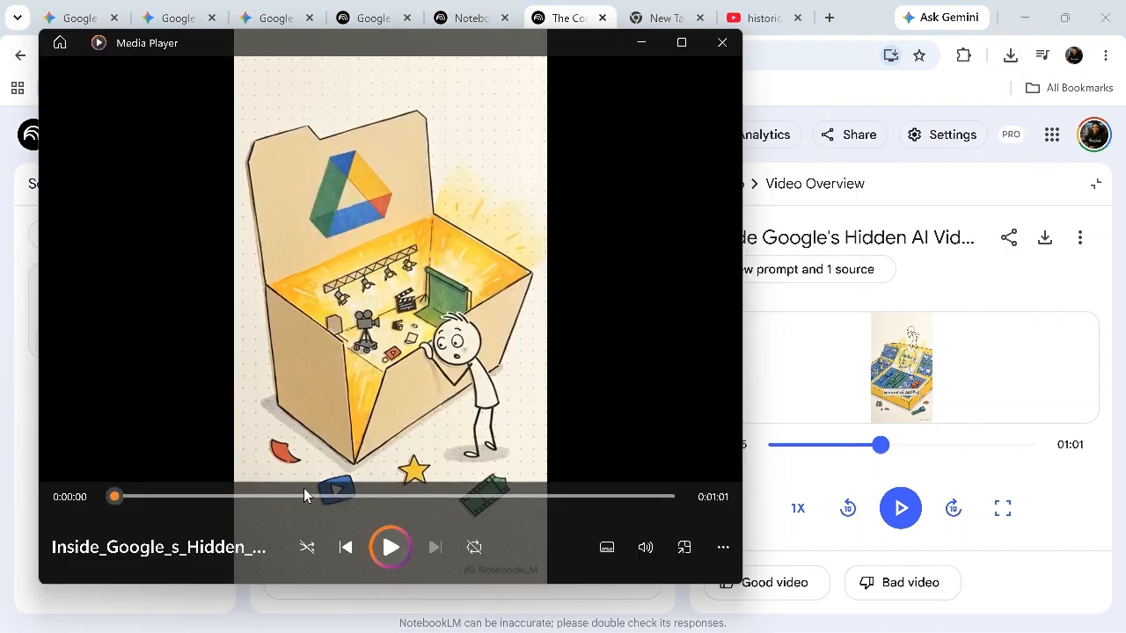
left_click(392, 547)
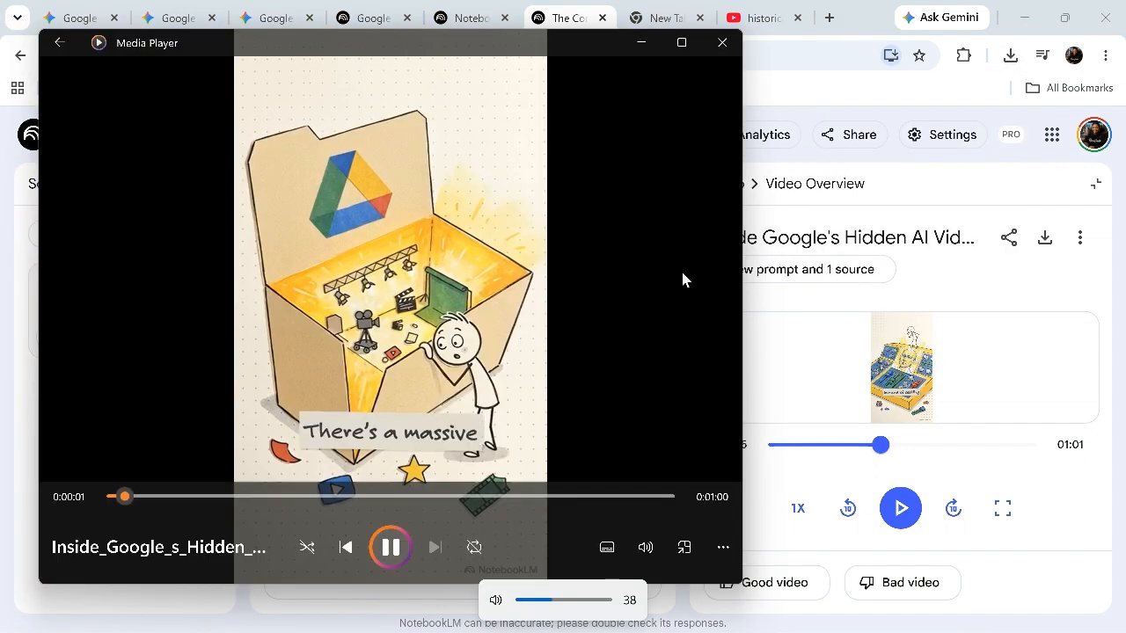
key("XF86AudioRaiseVolume")
key("XF86AudioRaiseVolume")
key("XF86AudioRaiseVolume")
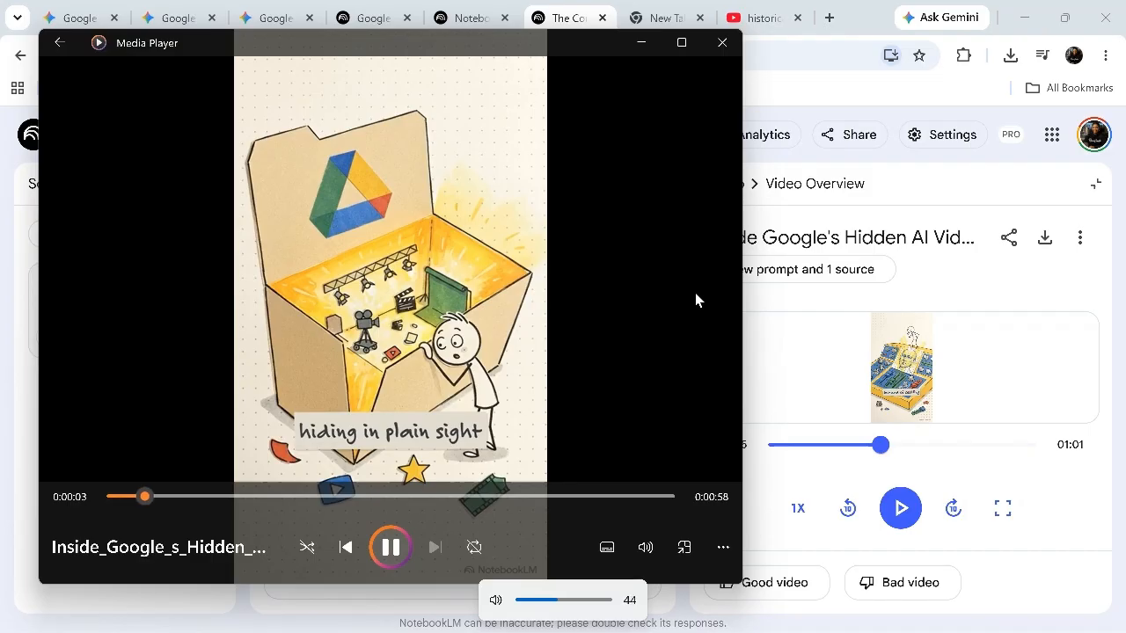
key("XF86AudioRaiseVolume")
key("XF86AudioMute")
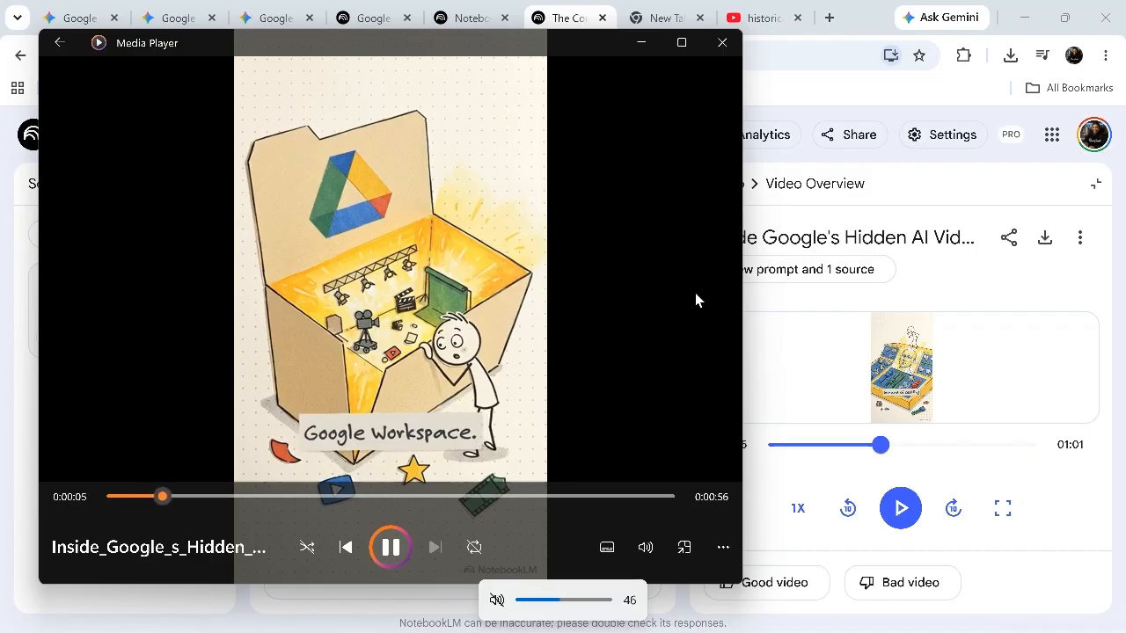
- Skip ahead to near the end of the video, pause it and minimize Media Player
key("ctrl+Right")
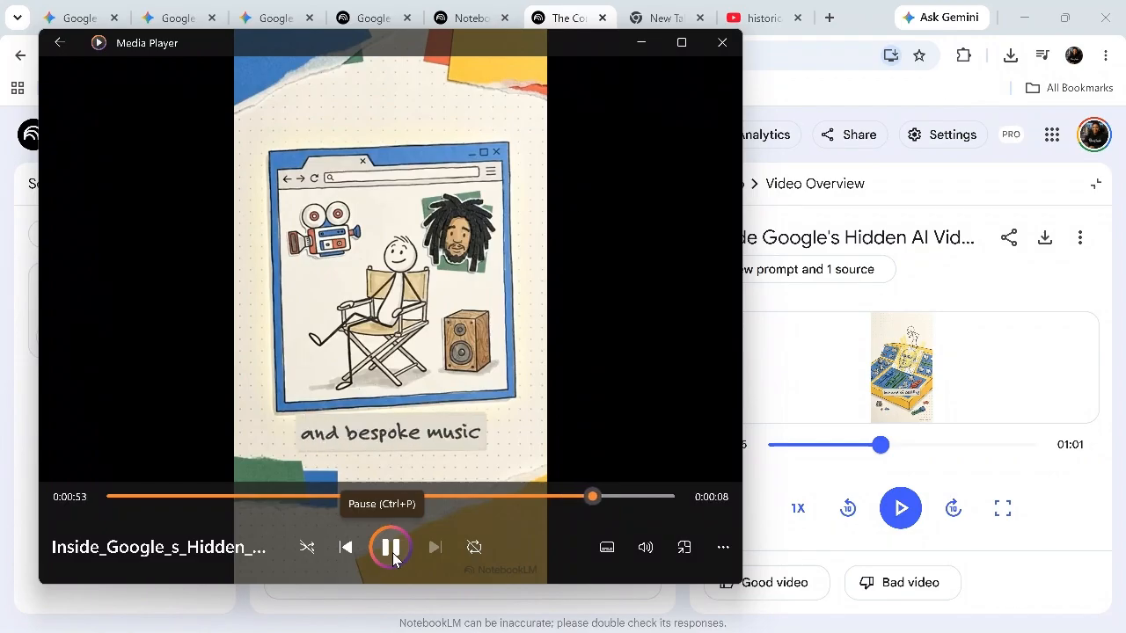
left_click(392, 554)
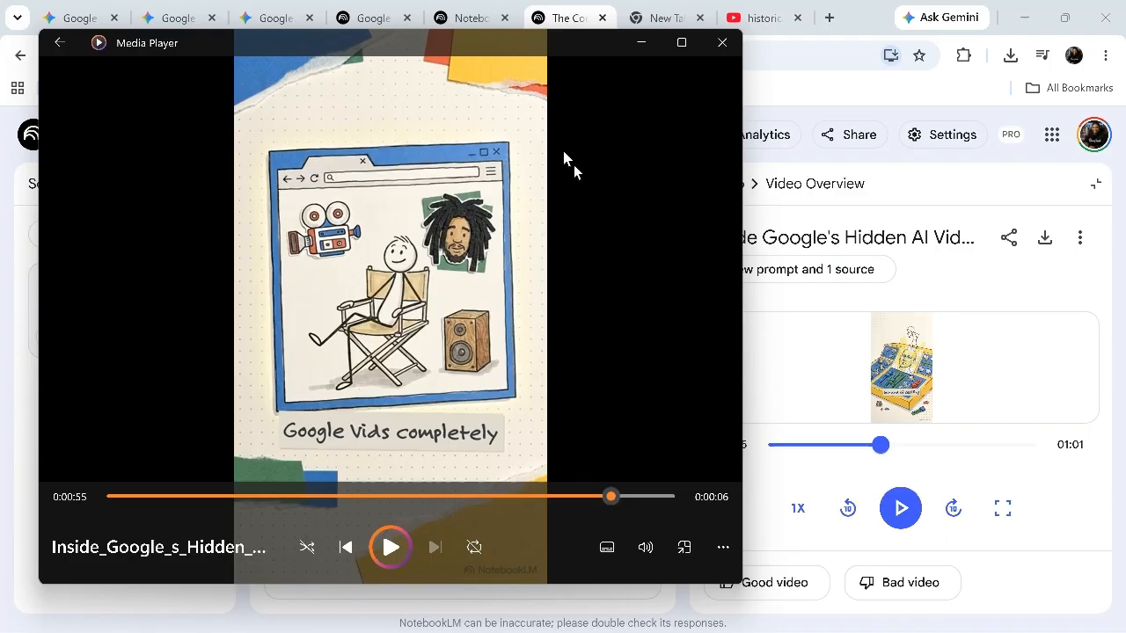
left_click(641, 48)
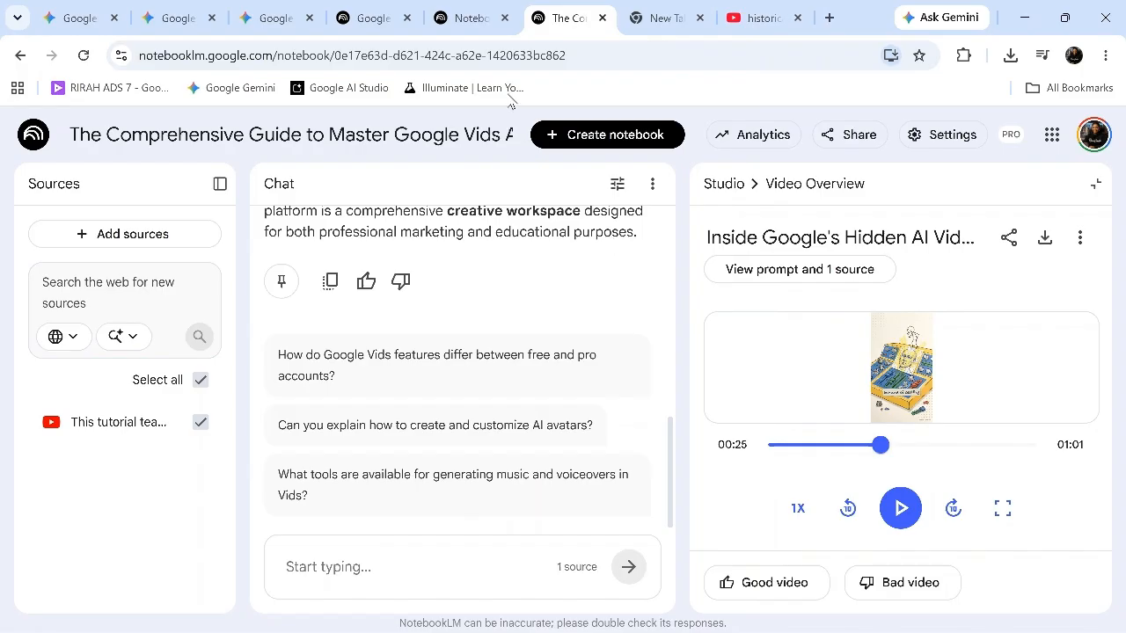
- Return to the untitled notebook and submit the pasted YouTube link as its source
left_click(472, 7)
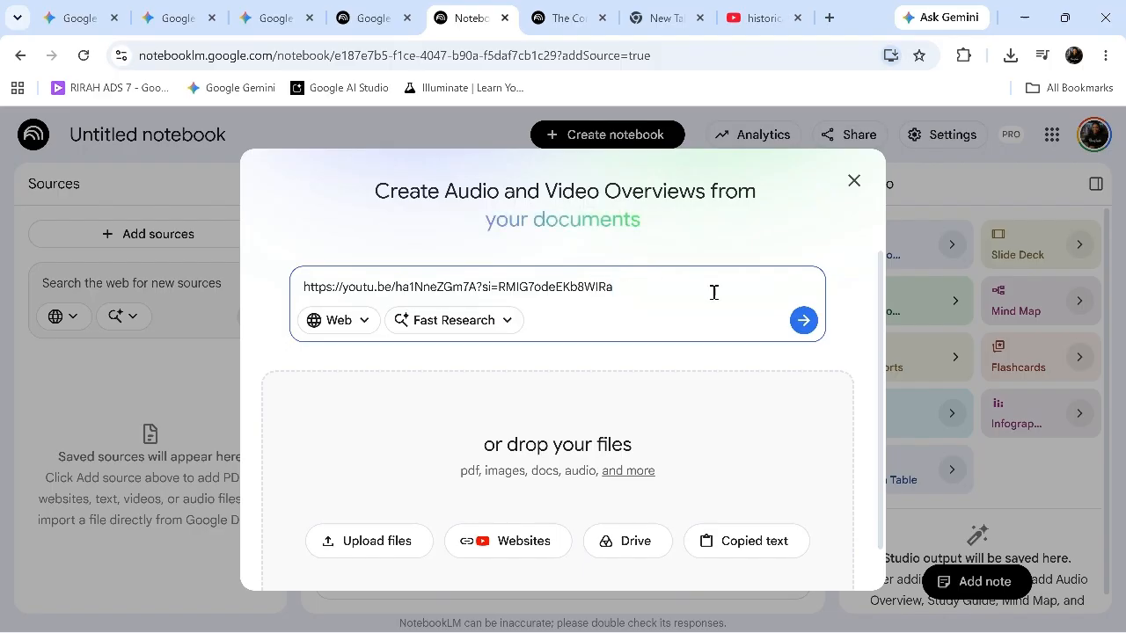
left_click(803, 321)
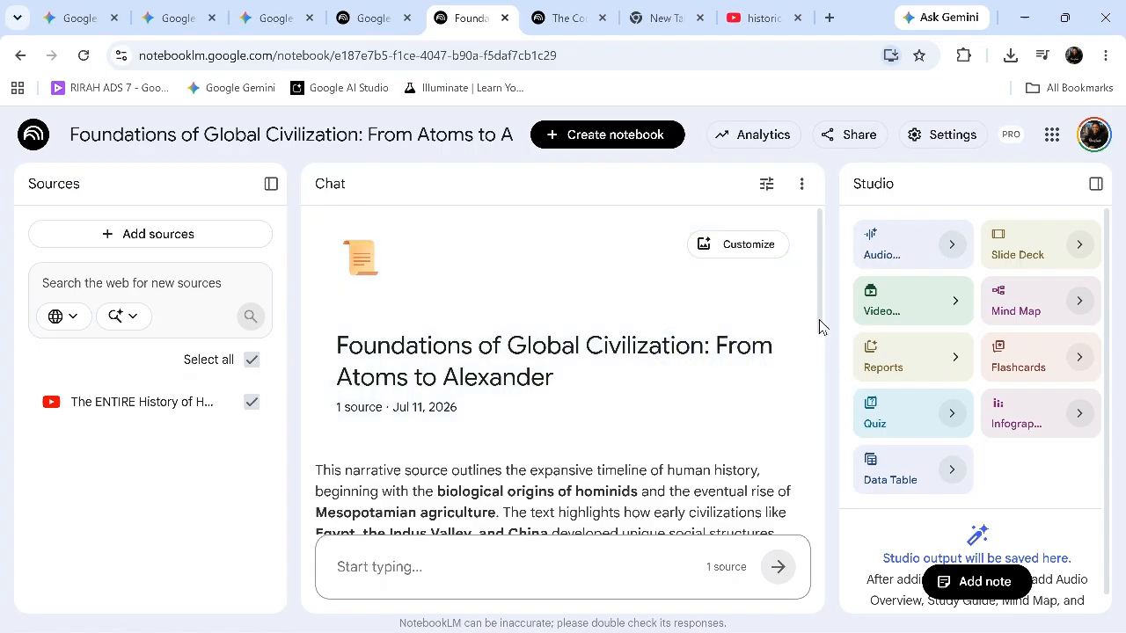
- Draft the chat prompt "Using this Story style, I need to create a historical video for this:" followed by the copied Carrington Event scene description
left_click_drag(819, 326, 830, 497)
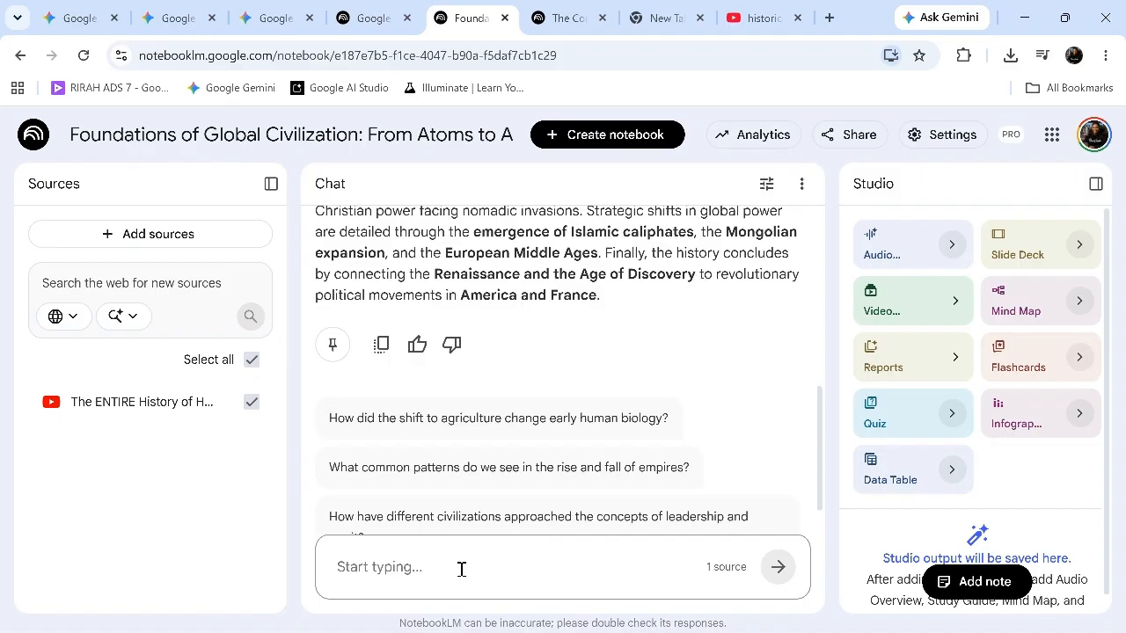
type("Using th")
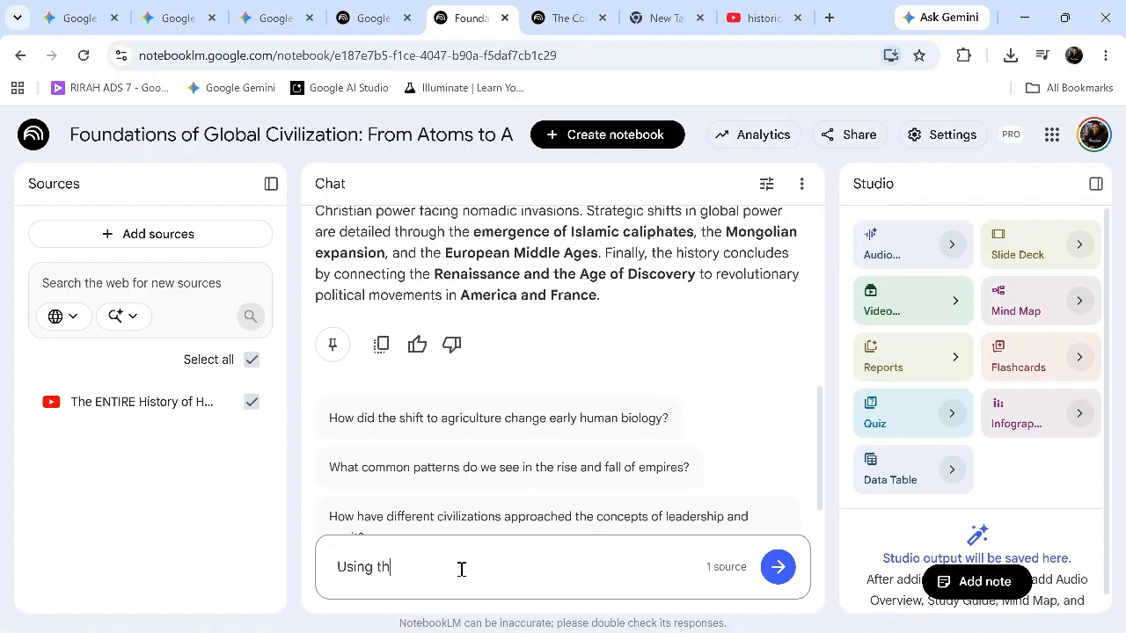
type("is Story style, I need to create a his")
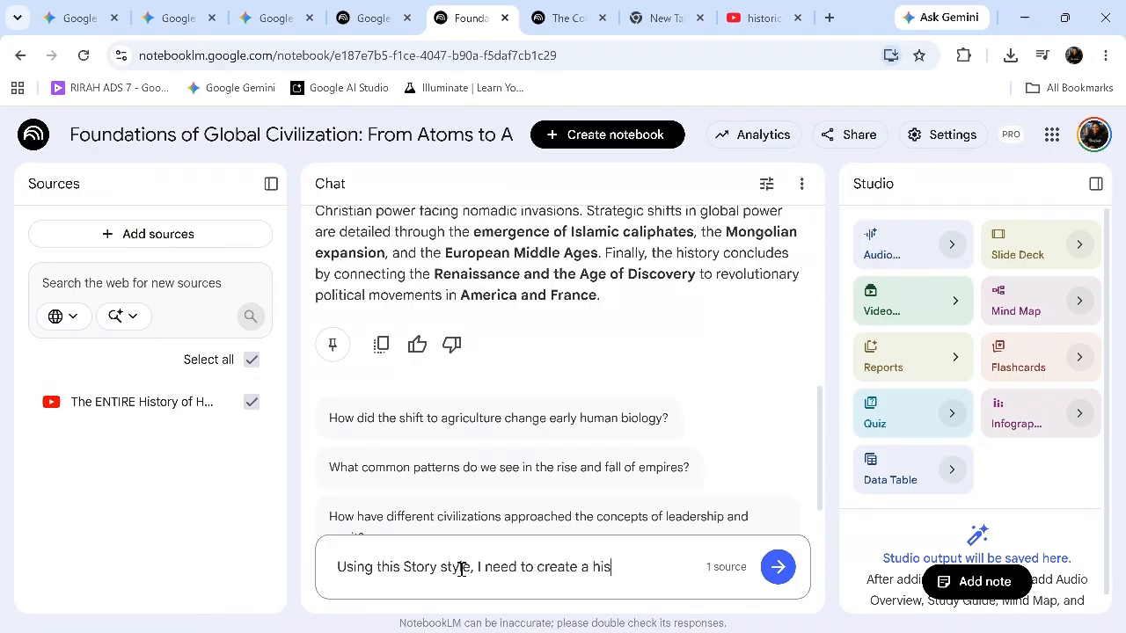
type("torical video for this")
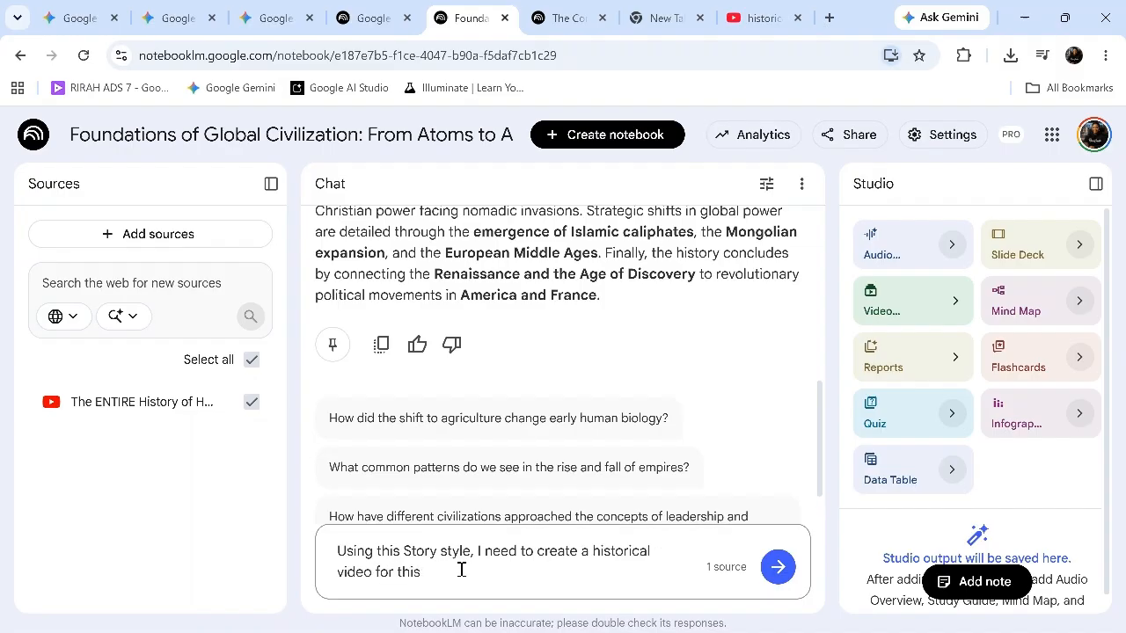
type(":")
key("ctrl+v")
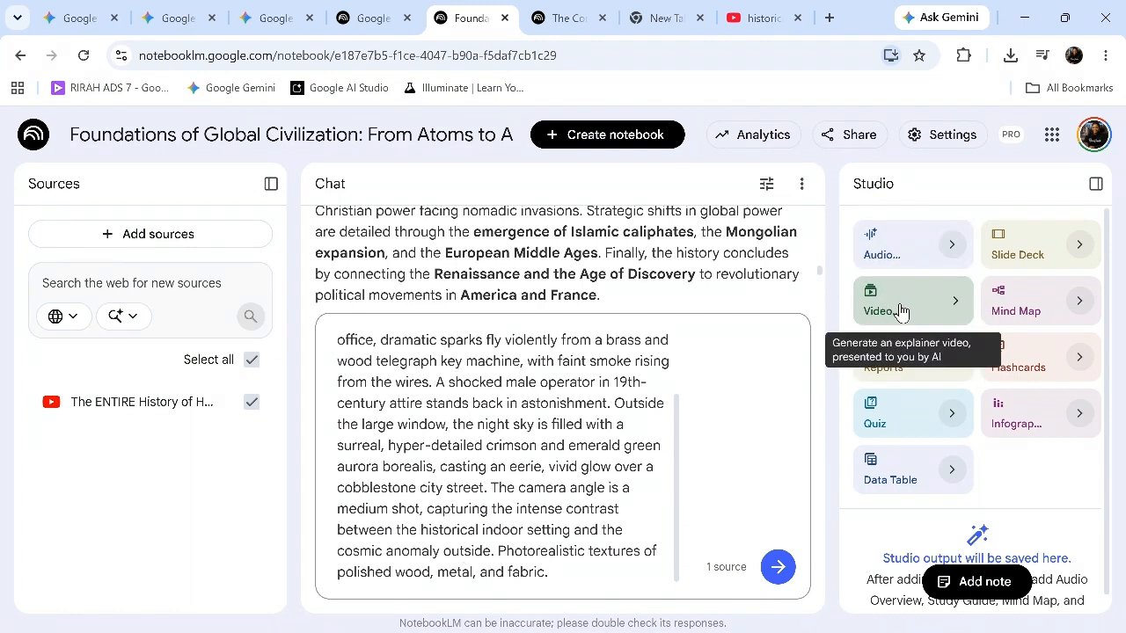
- Copy the whole drafted prompt and generate a Cinematic video overview with it as the custom topic
key("ctrl+a")
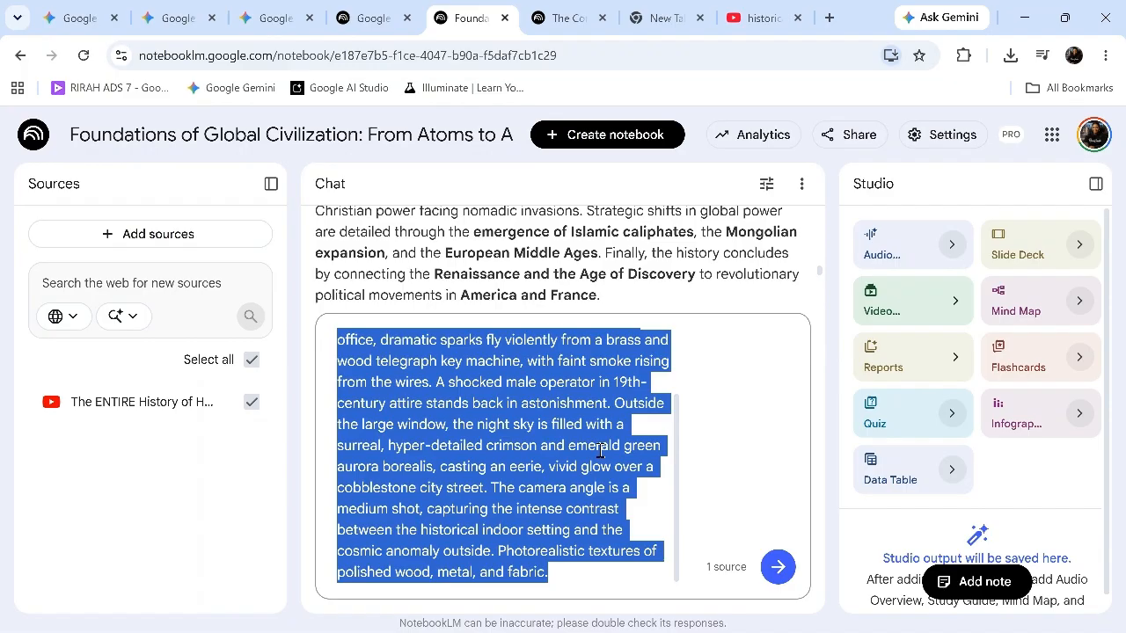
left_click(895, 289)
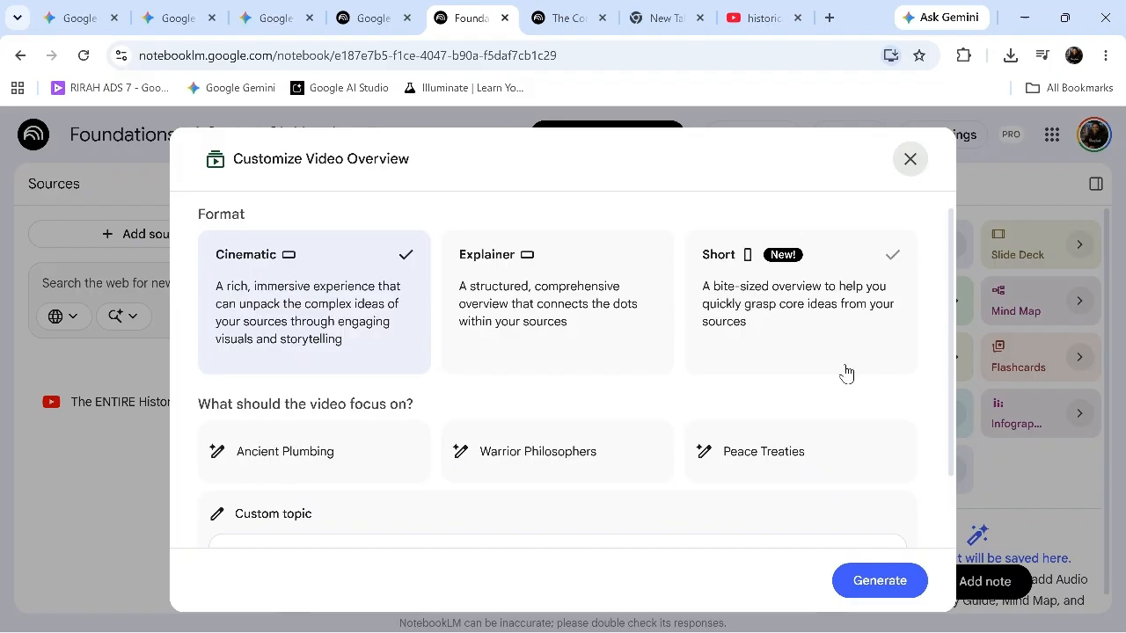
scroll(845, 373, "down", 2)
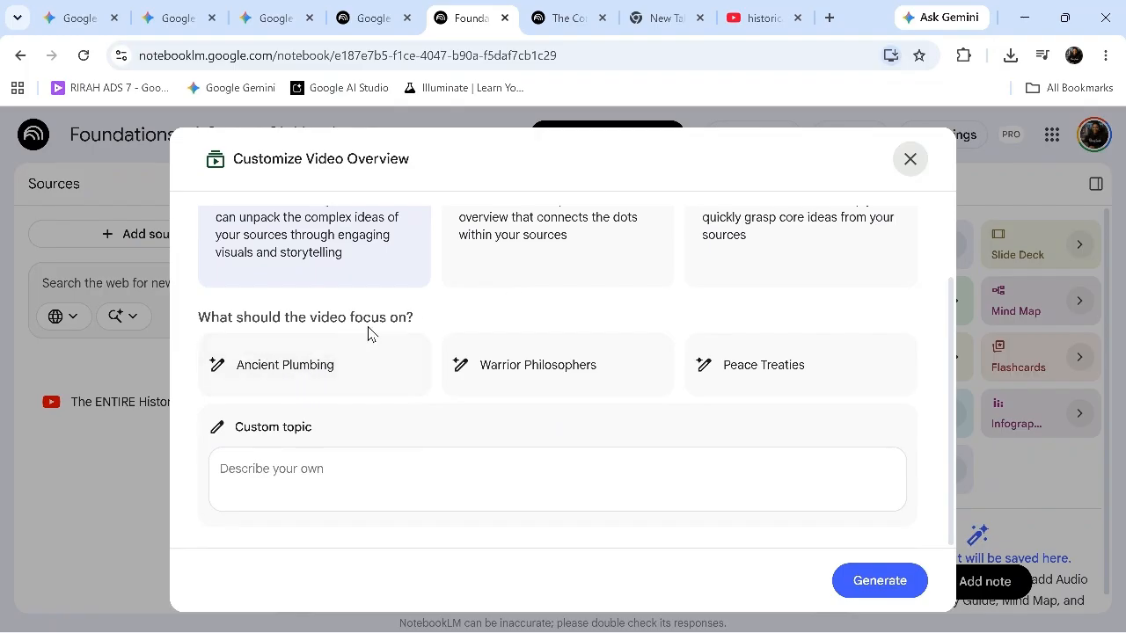
left_click(408, 479)
key("ctrl+v")
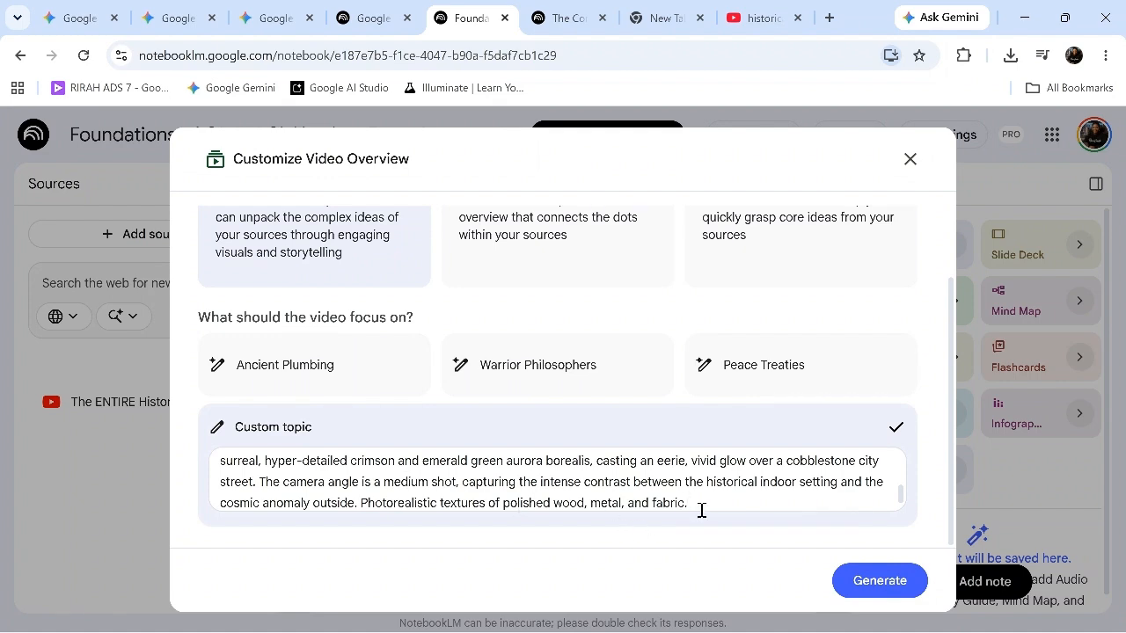
left_click(864, 581)
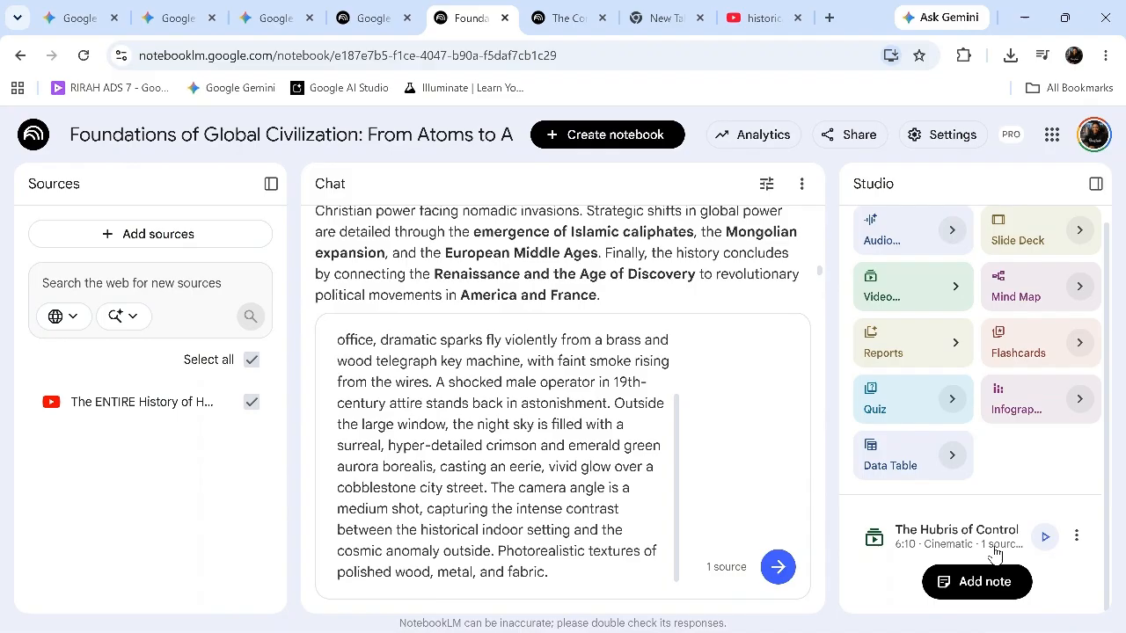
- Play the generated video overview The Hubris of Control and pause it at 00:27
left_click(1045, 536)
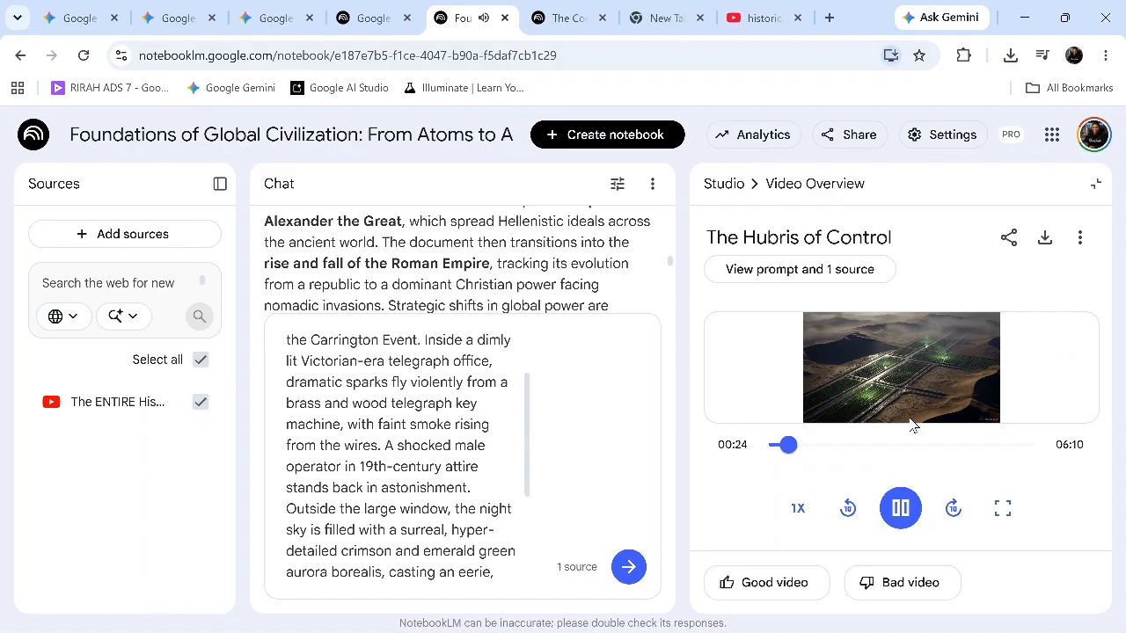
key("space")
key("space")
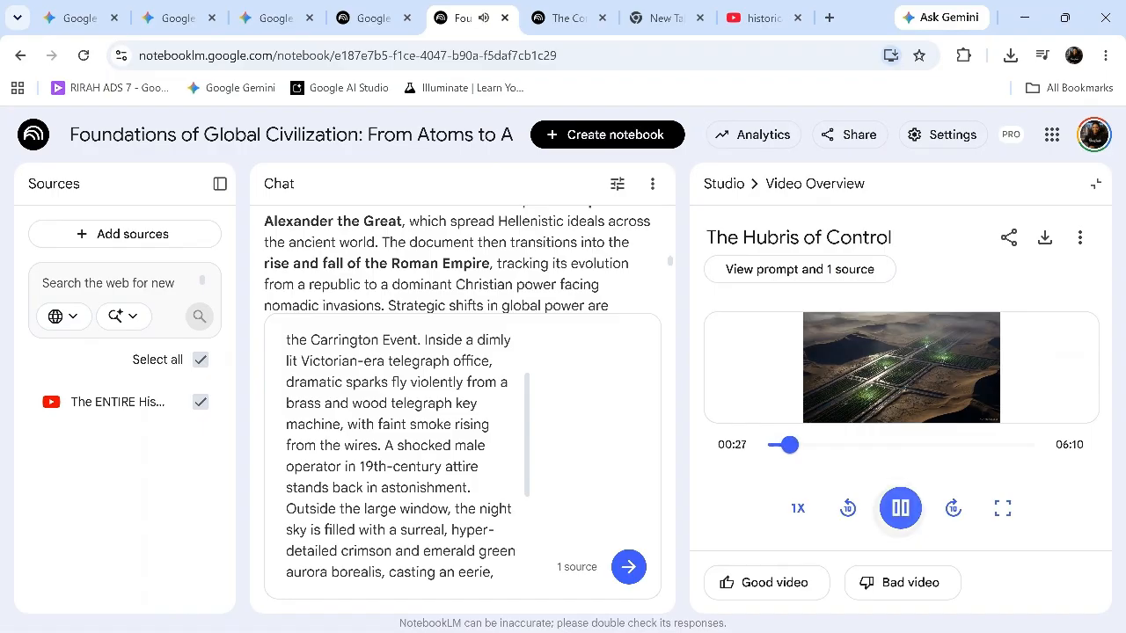
key("space")
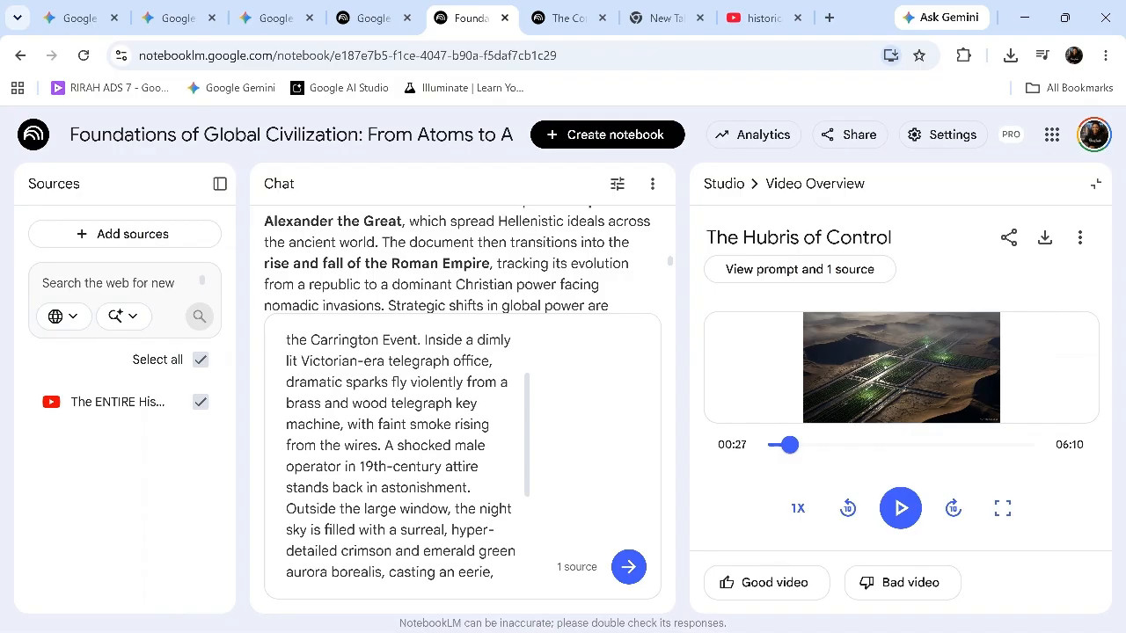
- Download the video overview, open The_Hubris_of_Control.mp4 in Media Player and skip to about 3:21
left_click(1045, 237)
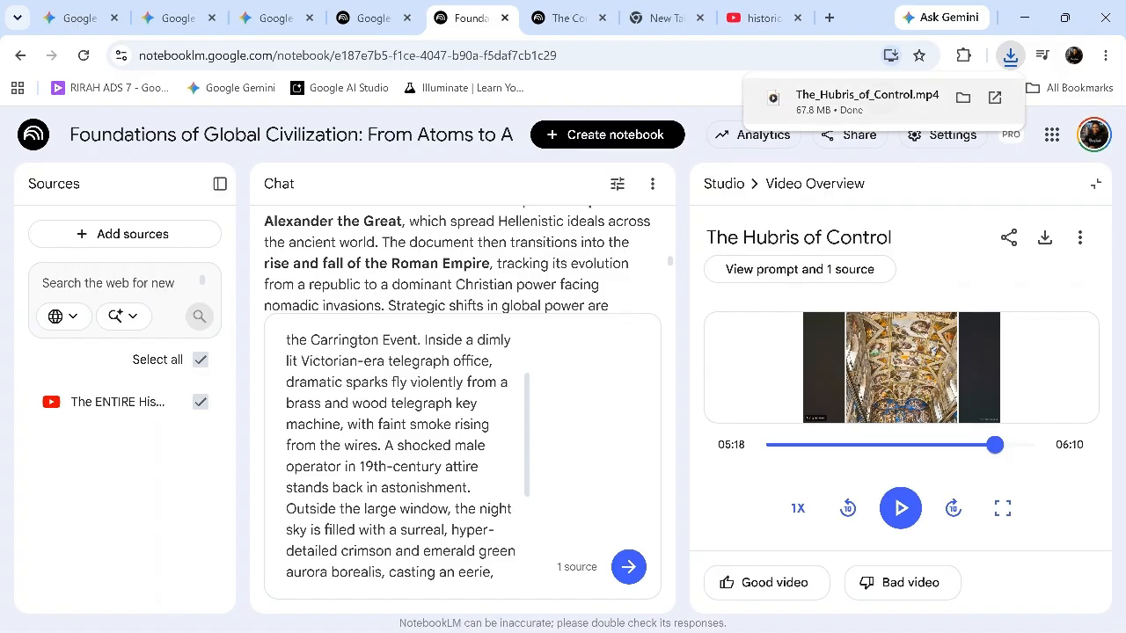
left_click(867, 99)
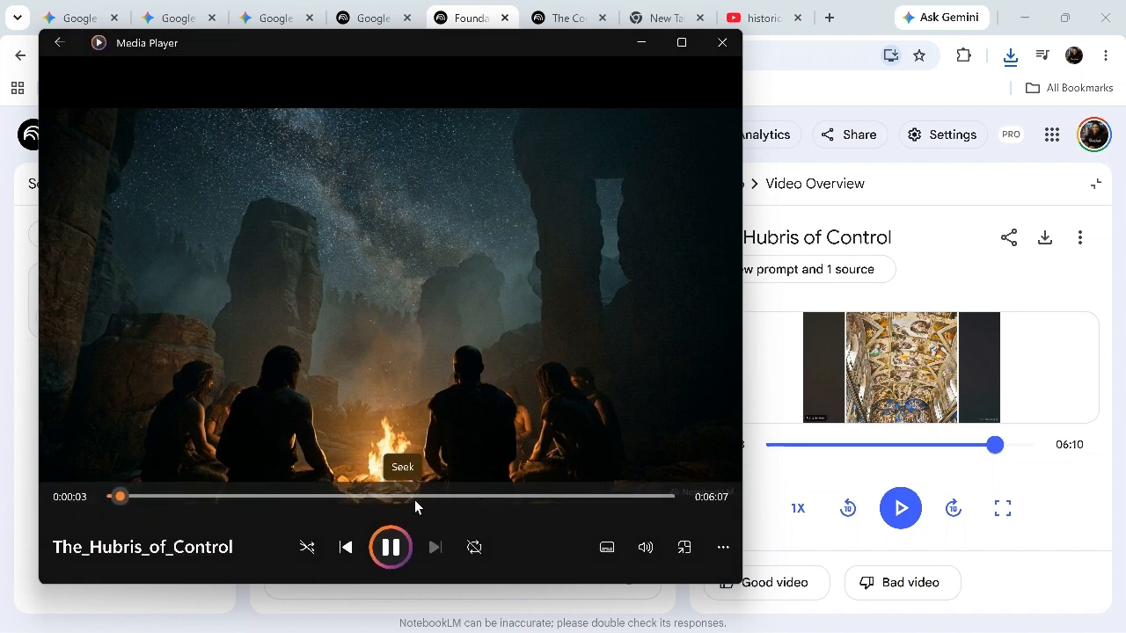
left_click(414, 496)
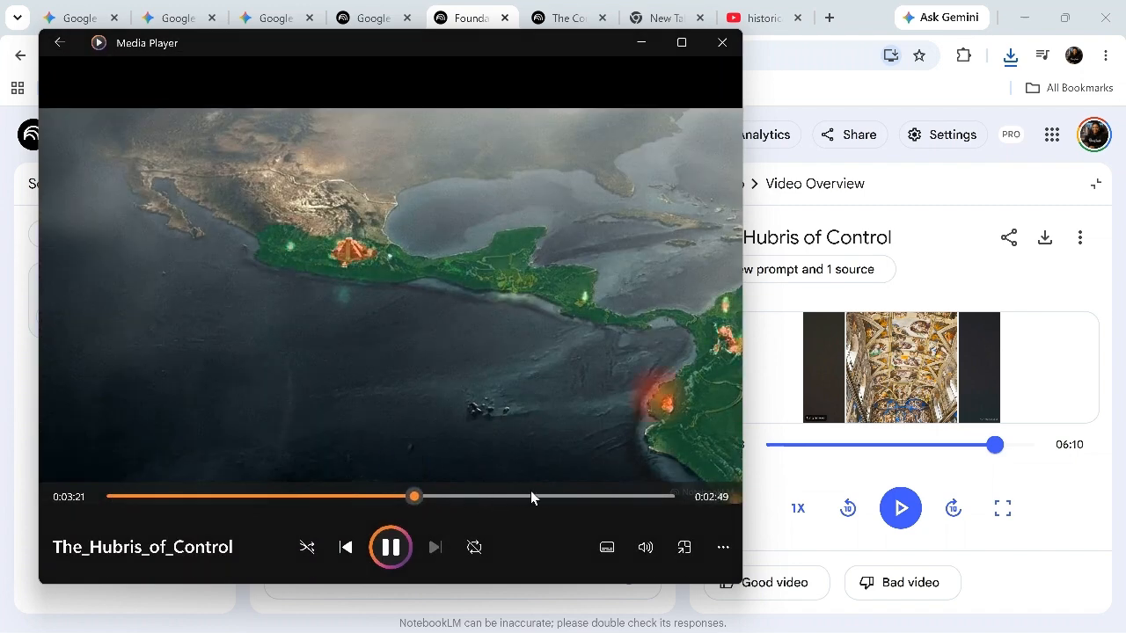
- Raise the system volume while the downloaded video plays
key("XF86AudioLowerVolume")
key("XF86AudioRaiseVolume")
key("XF86AudioRaiseVolume")
key("XF86AudioRaiseVolume")
key("XF86AudioRaiseVolume")
key("XF86AudioRaiseVolume")
key("XF86AudioRaiseVolume")
key("XF86AudioRaiseVolume")
key("XF86AudioRaiseVolume")
key("XF86AudioRaiseVolume")
key("XF86AudioRaiseVolume")
key("XF86AudioRaiseVolume")
key("XF86AudioRaiseVolume")
key("XF86AudioRaiseVolume")
key("XF86AudioRaiseVolume")
key("XF86AudioRaiseVolume")
key("XF86AudioRaiseVolume")
key("XF86AudioRaiseVolume")
key("XF86AudioRaiseVolume")
key("XF86AudioRaiseVolume")
key("XF86AudioRaiseVolume")
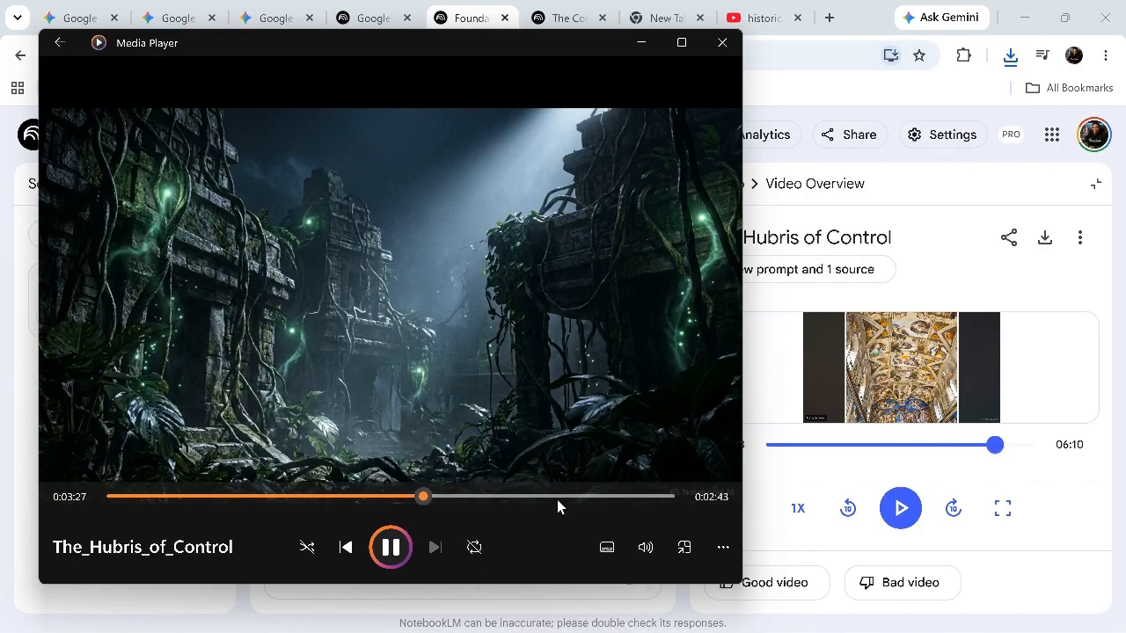
- Skip through the last part of the video, from about 5:08 to 5:34 and on towards the end
left_click(575, 496)
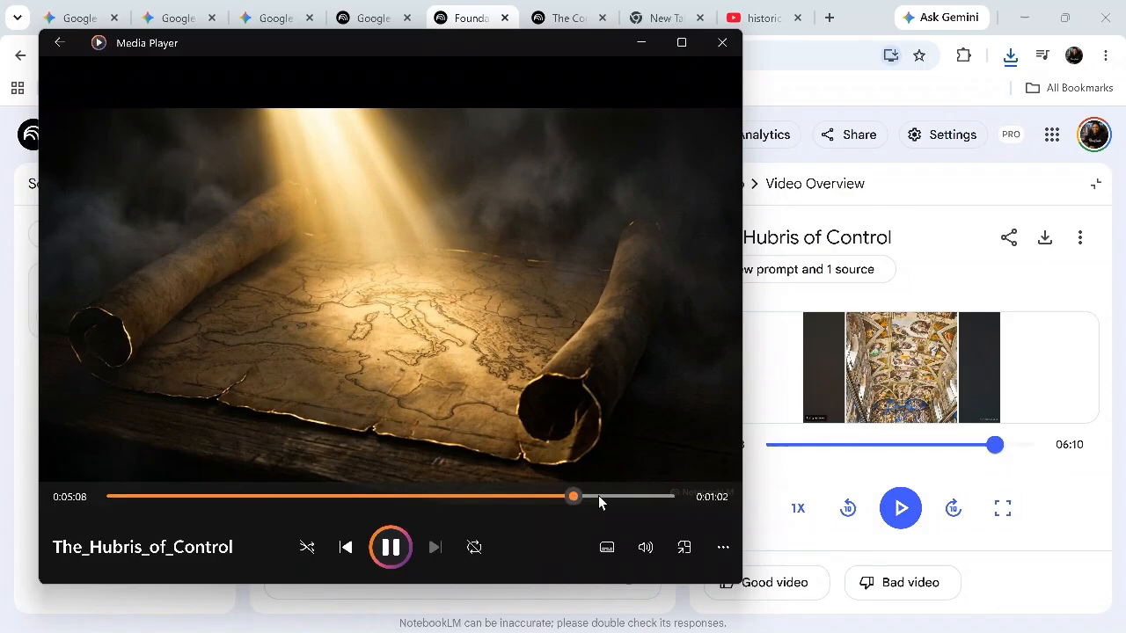
left_click(613, 497)
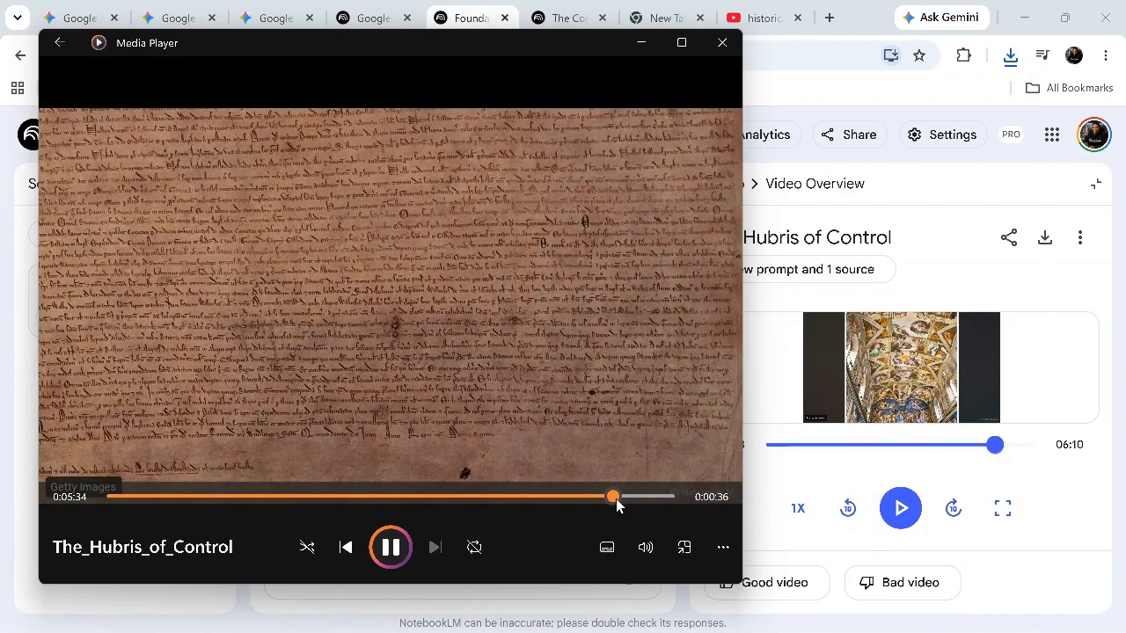
left_click(639, 499)
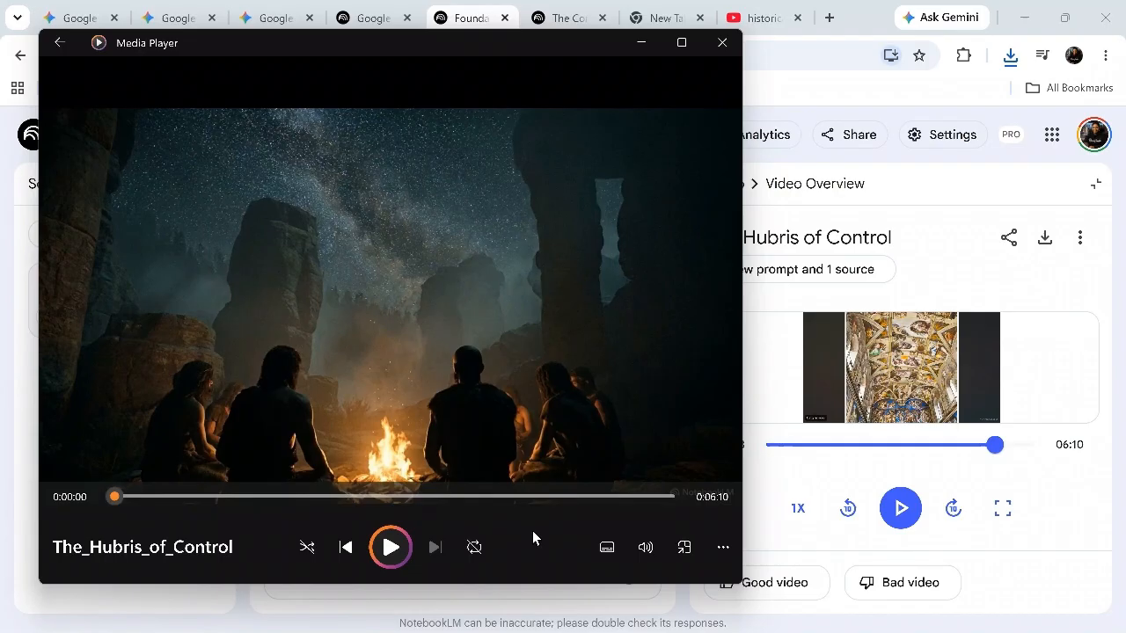
- Check individual scenes across the video, including those at 6:03, 0:59, 0:33 and 2:28, and briefly play the last one before pausing
left_click(656, 496)
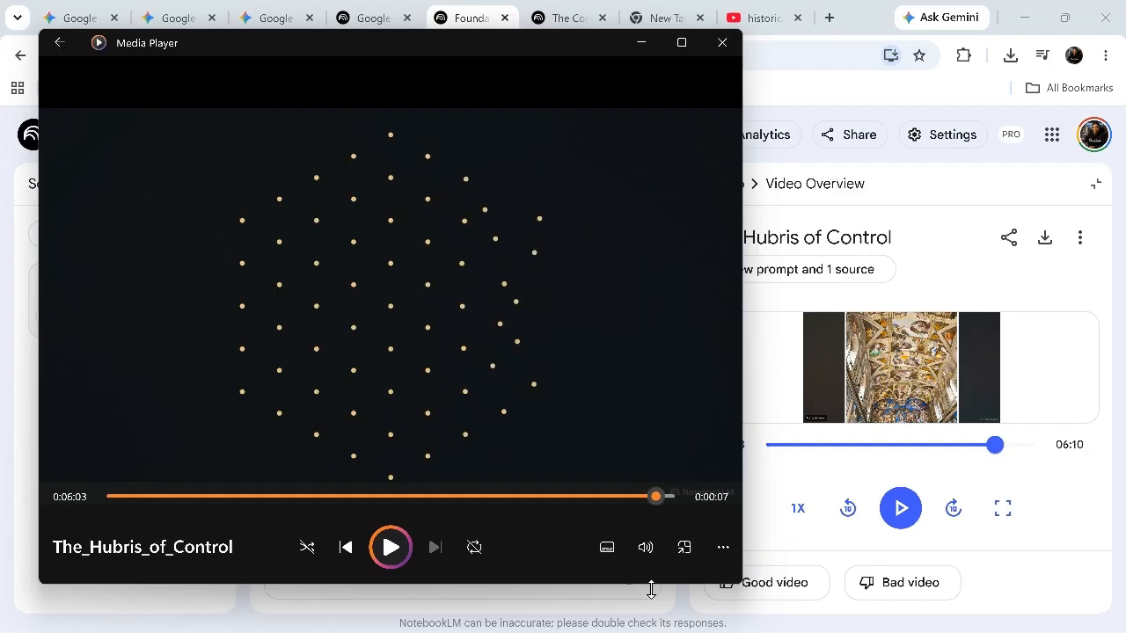
left_click(392, 498)
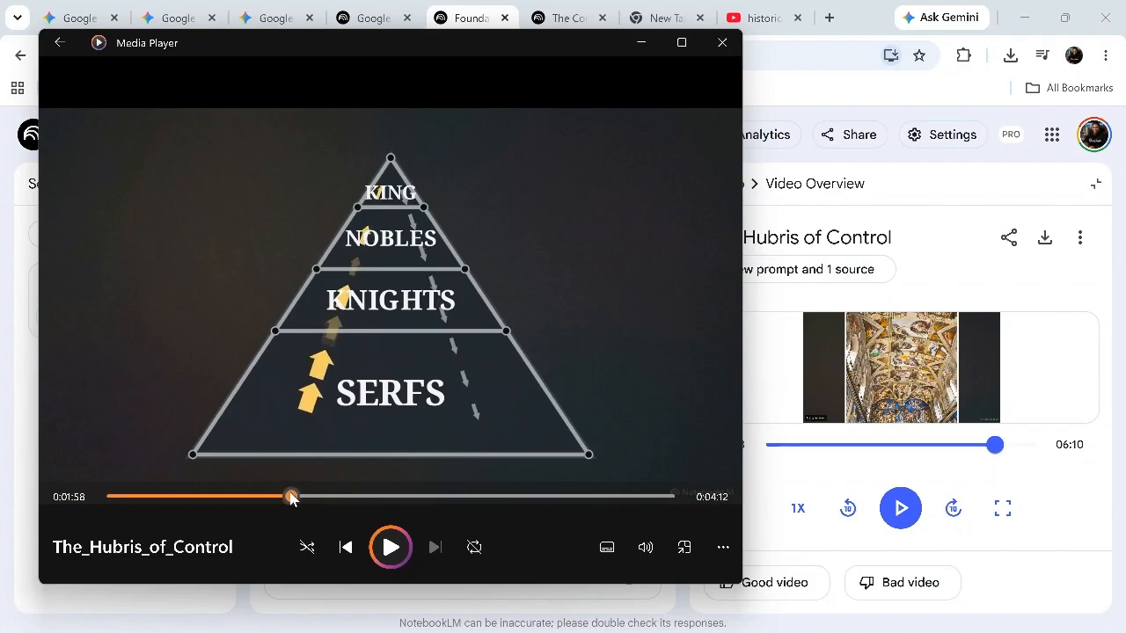
left_click(207, 498)
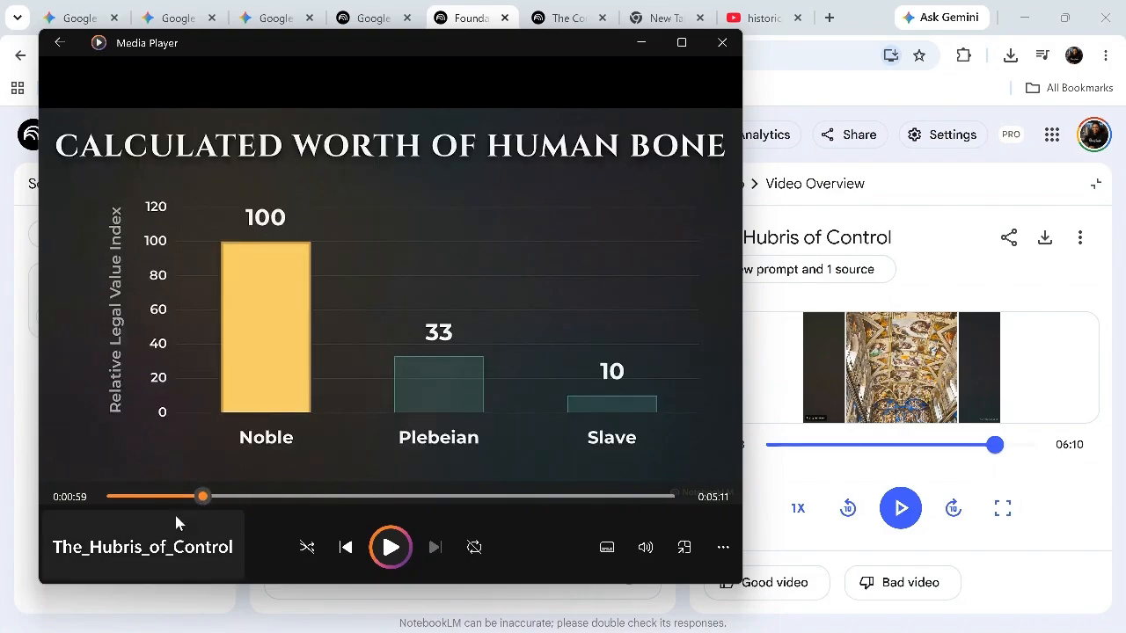
left_click(167, 503)
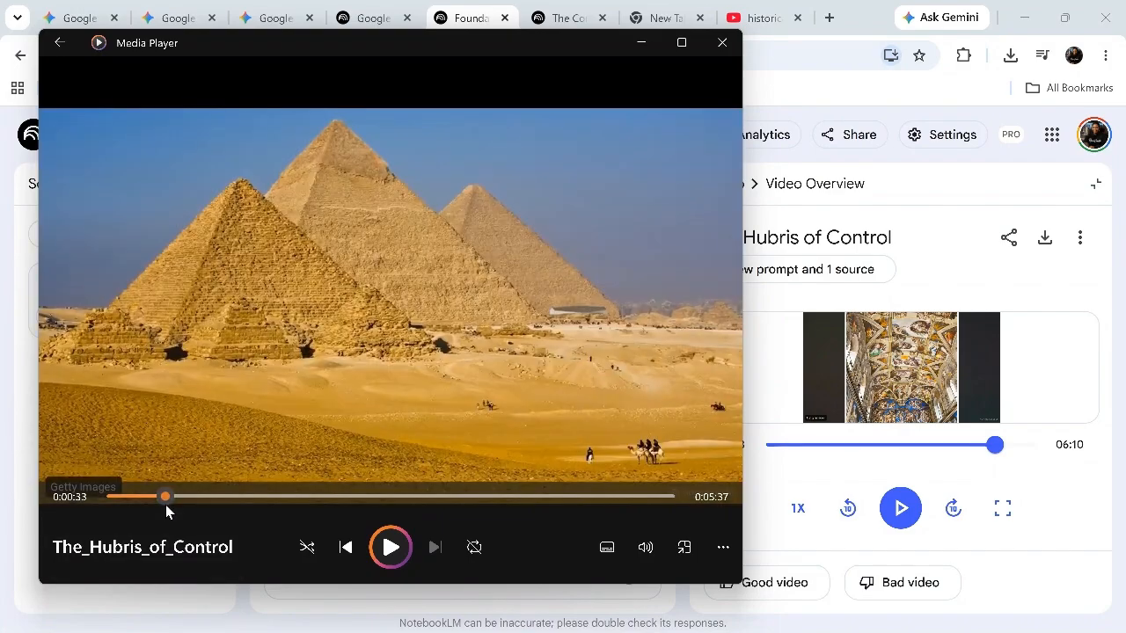
left_click(338, 497)
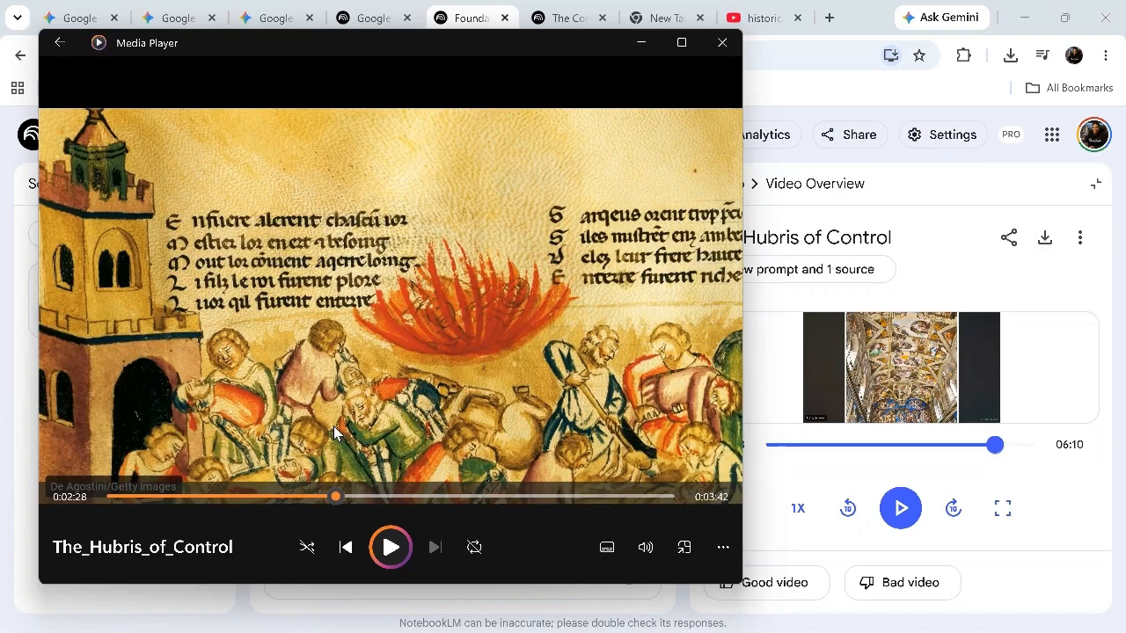
left_click(388, 540)
left_click(400, 553)
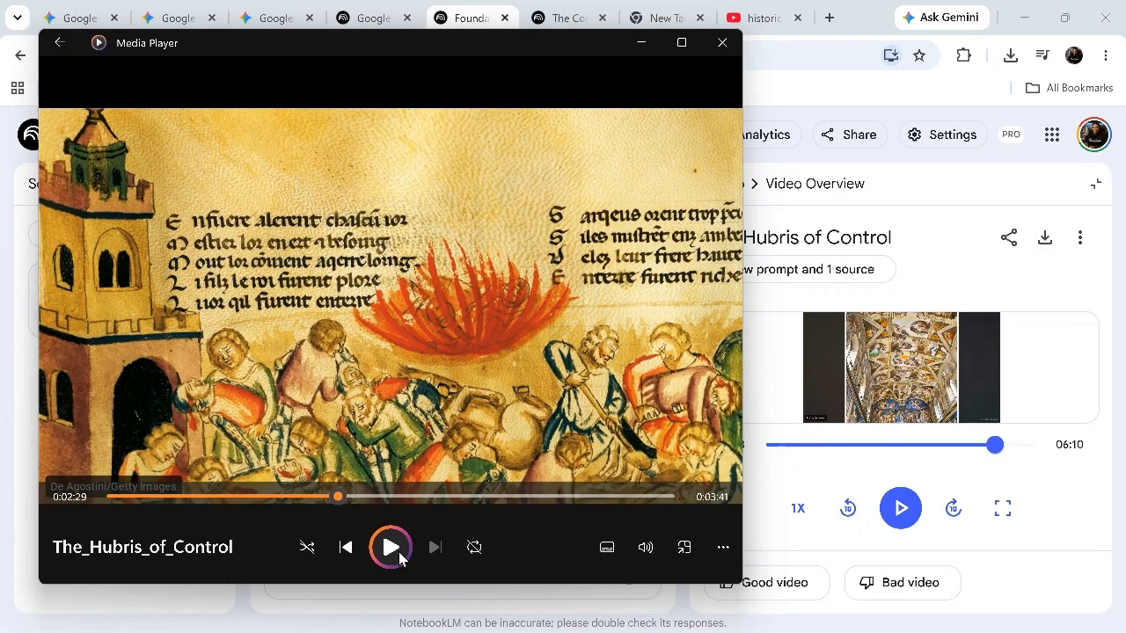